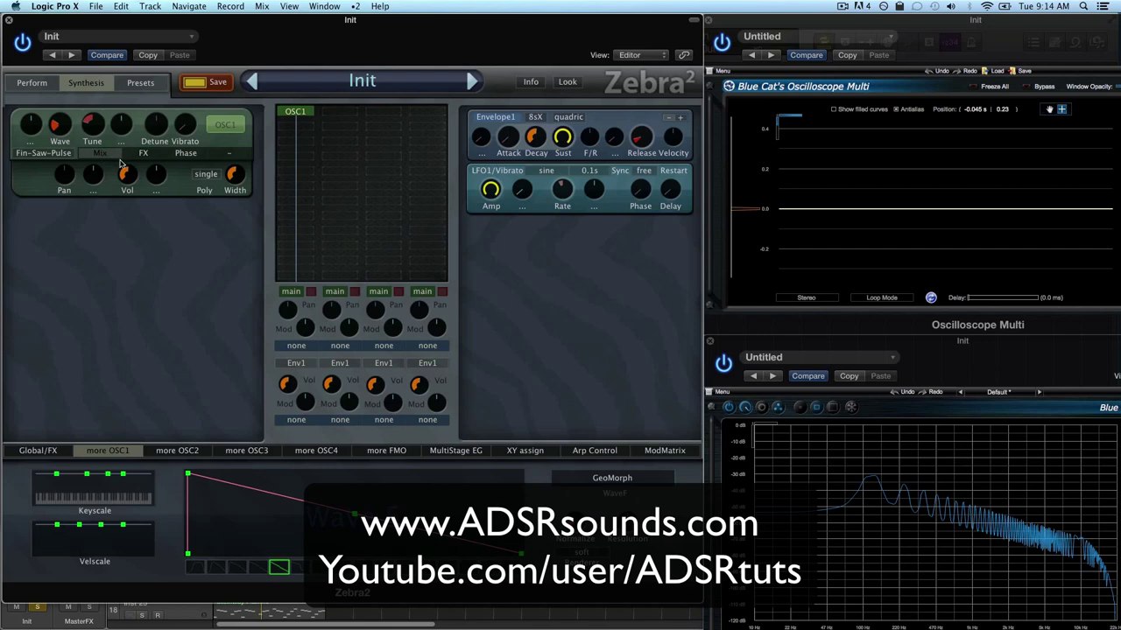
Toggle the morph mode between SpectroMorph and GeoMorph, ending on GeoMorph
{"action": "left_click", "coordinate": [623, 479]}
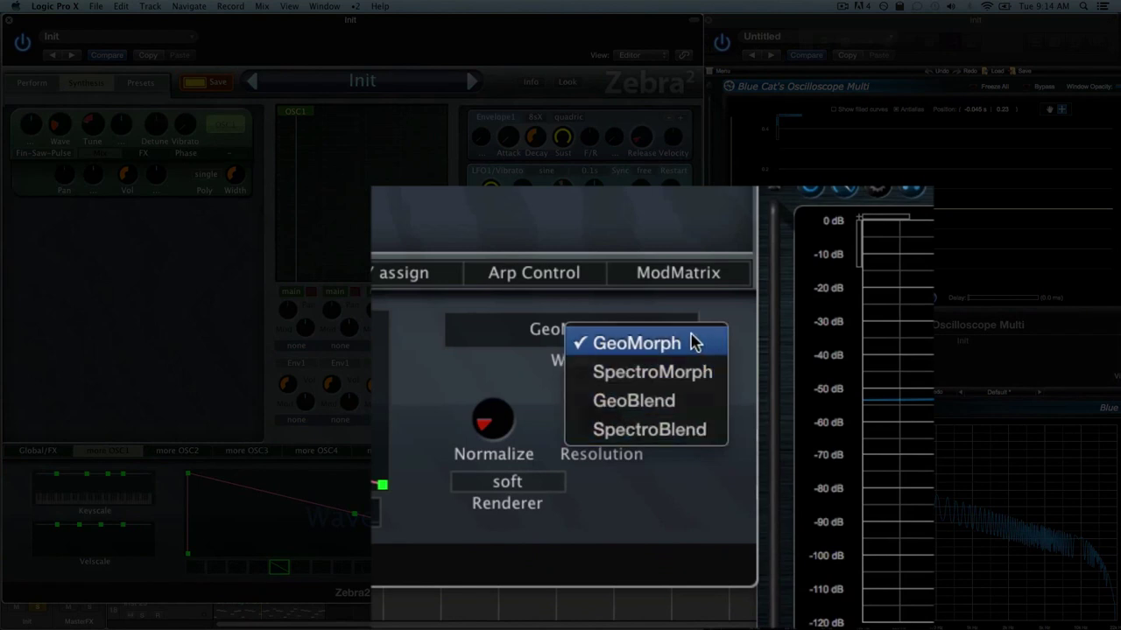
{"action": "left_click", "coordinate": [652, 372]}
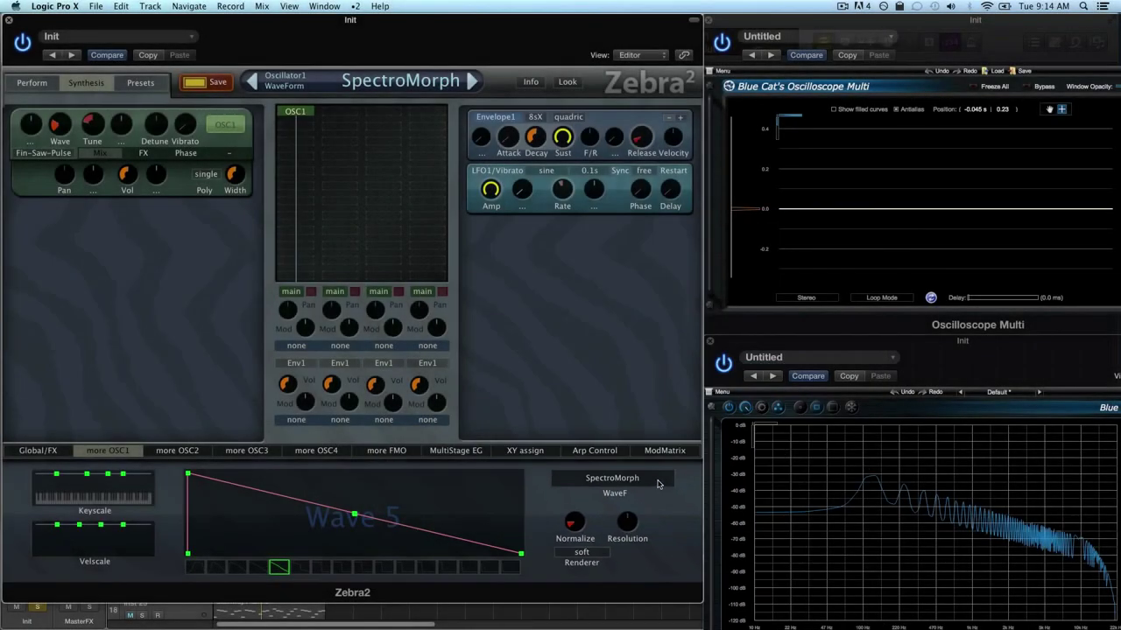
{"action": "left_click", "coordinate": [663, 329]}
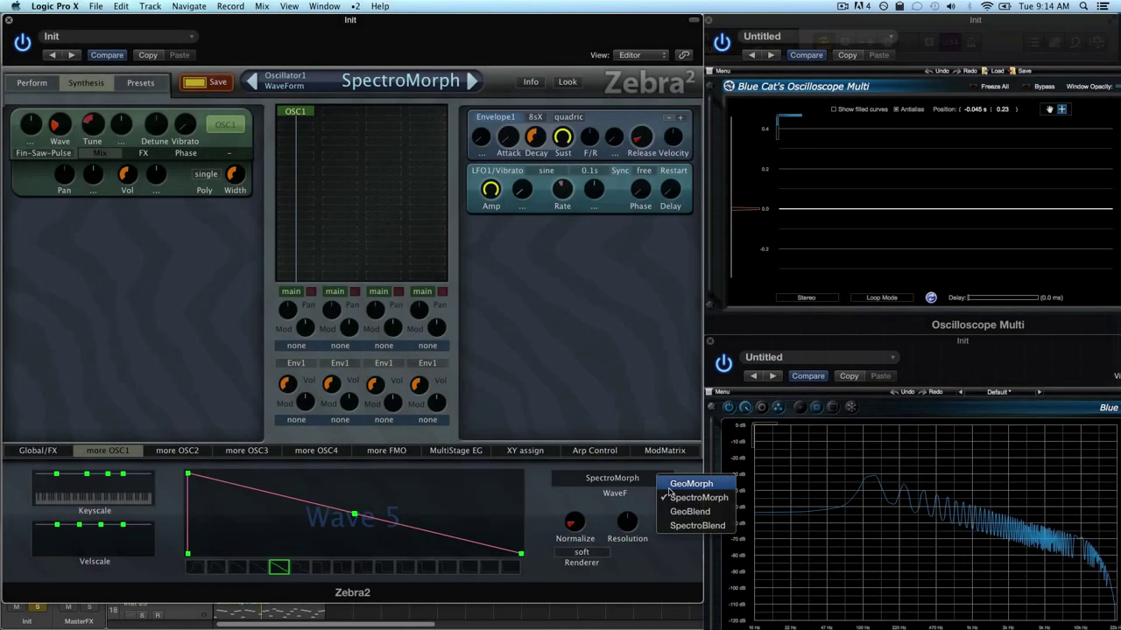
{"action": "left_click", "coordinate": [669, 486]}
{"action": "left_click", "coordinate": [662, 484]}
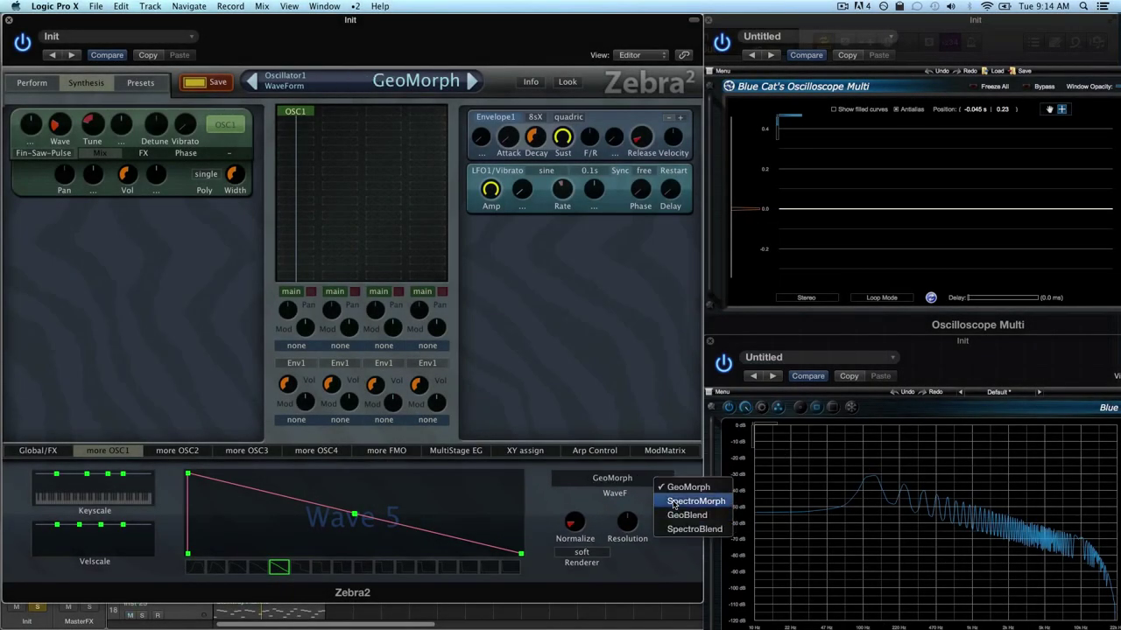
{"action": "left_click", "coordinate": [673, 503]}
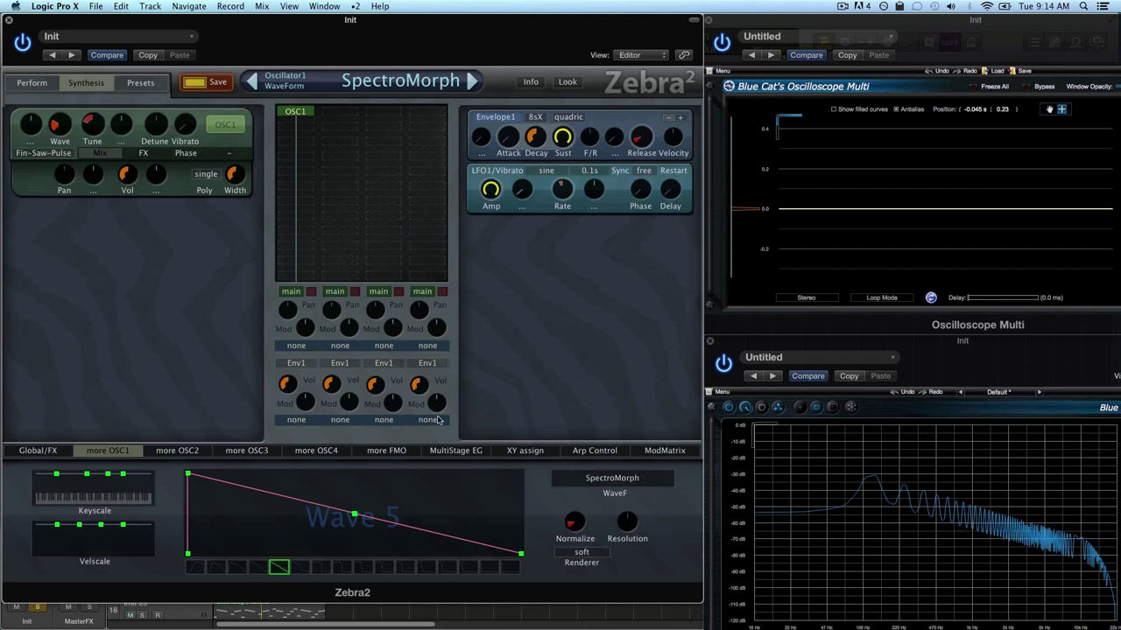
{"action": "left_click", "coordinate": [615, 481]}
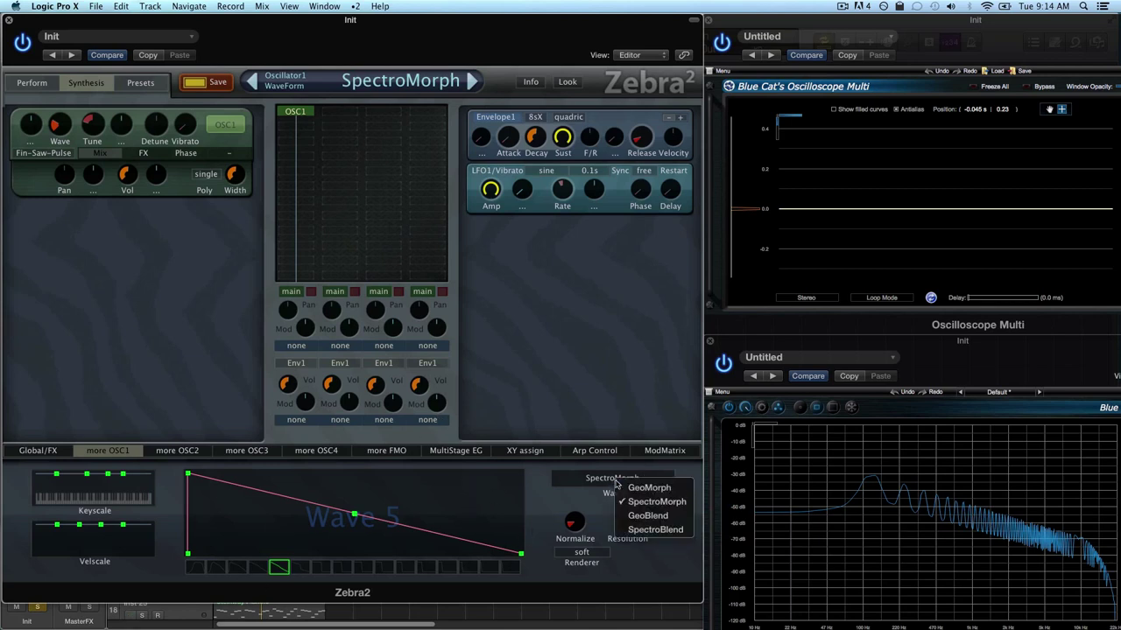
{"action": "left_click", "coordinate": [630, 487]}
Try the GeoBlend and SpectroBlend morph modes, then settle back on GeoMorph
{"action": "left_click", "coordinate": [630, 478]}
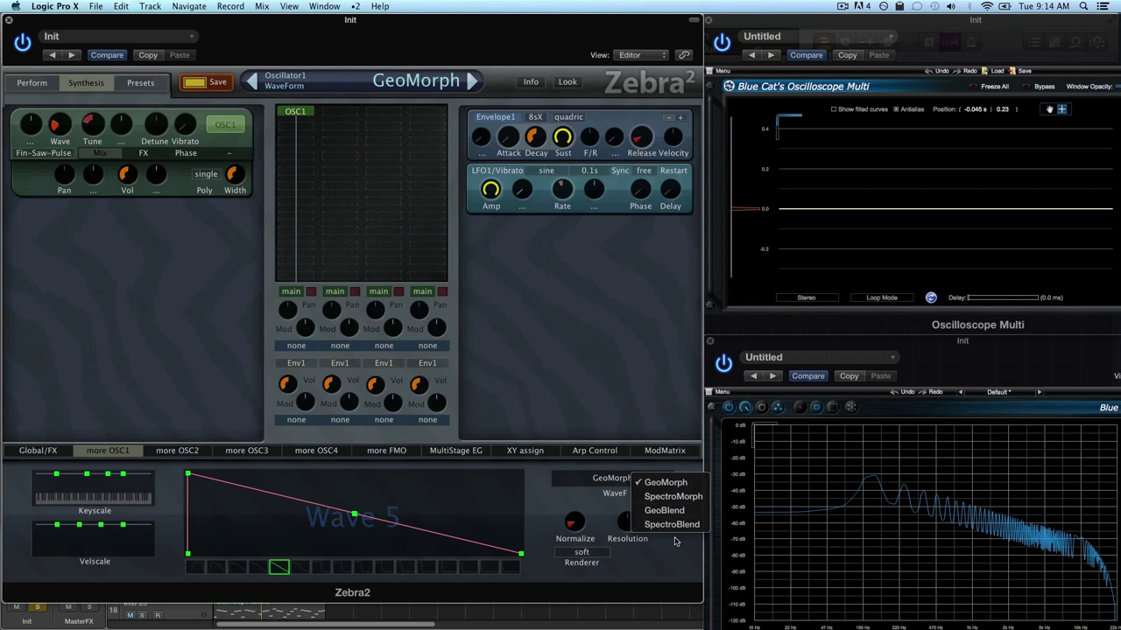
{"action": "left_click", "coordinate": [669, 512]}
{"action": "left_click", "coordinate": [657, 481]}
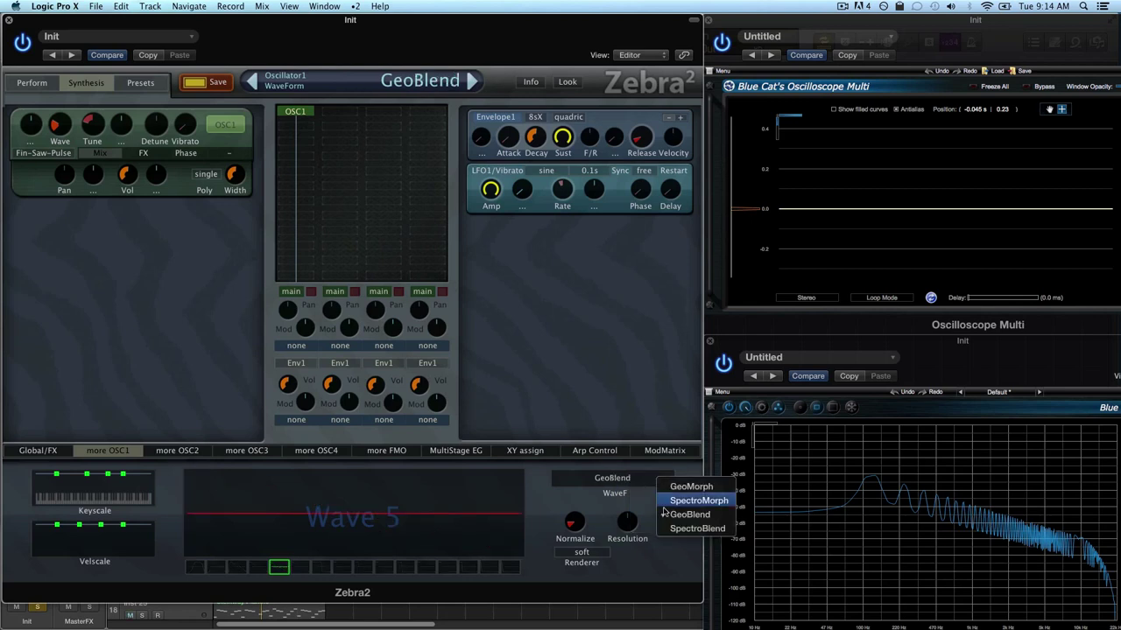
{"action": "left_click", "coordinate": [685, 529]}
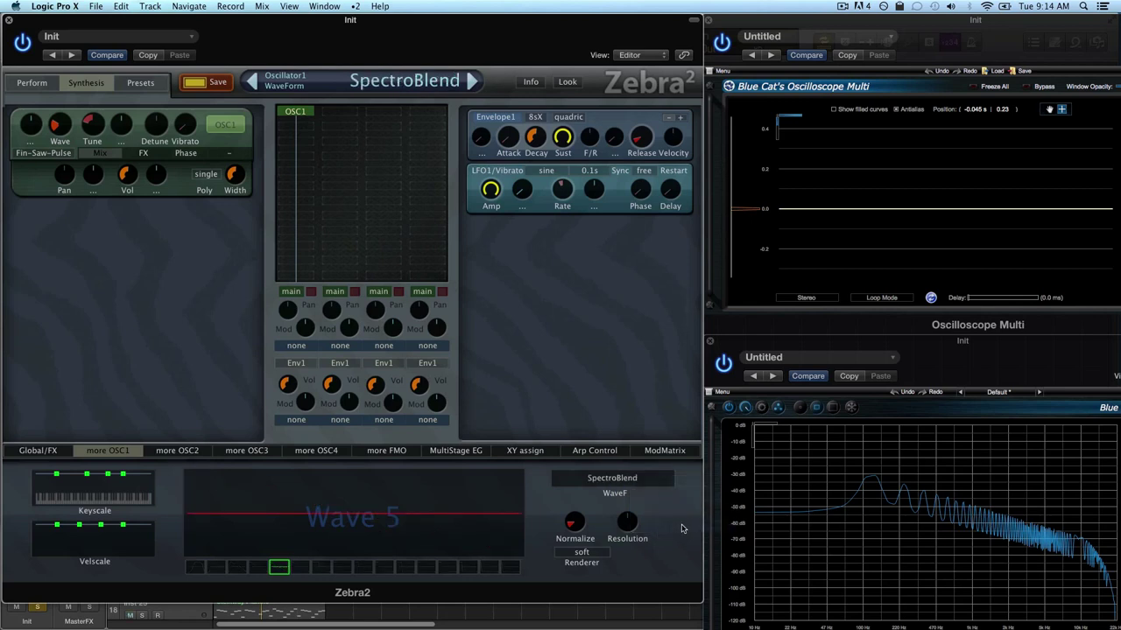
{"action": "left_click", "coordinate": [655, 486]}
{"action": "left_click", "coordinate": [685, 514]}
{"action": "left_click", "coordinate": [653, 481]}
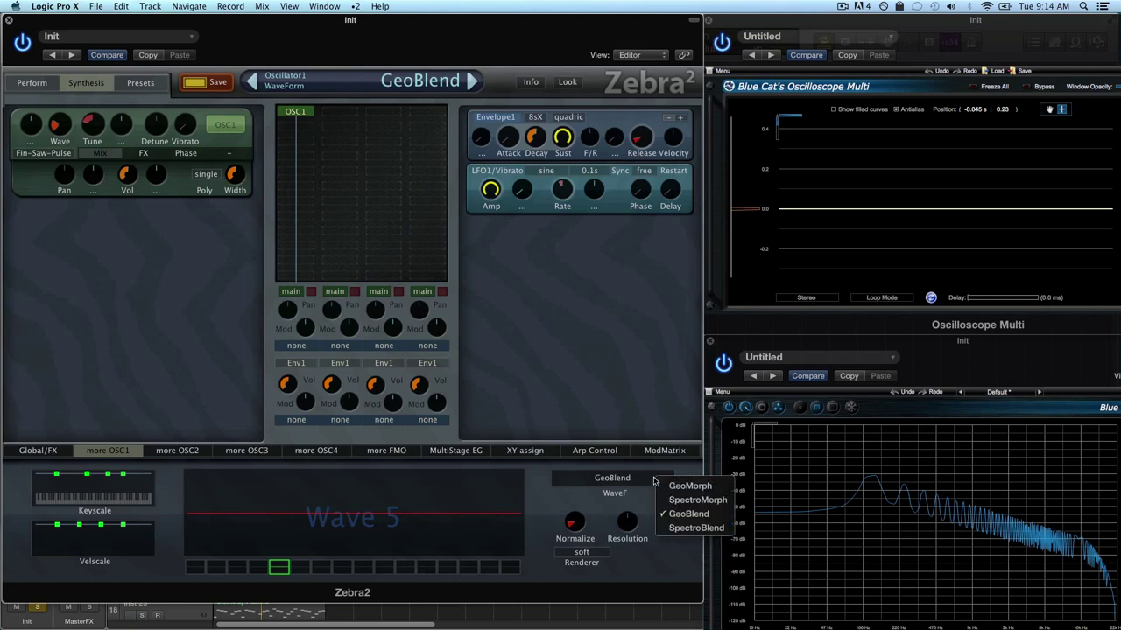
{"action": "left_click", "coordinate": [668, 487]}
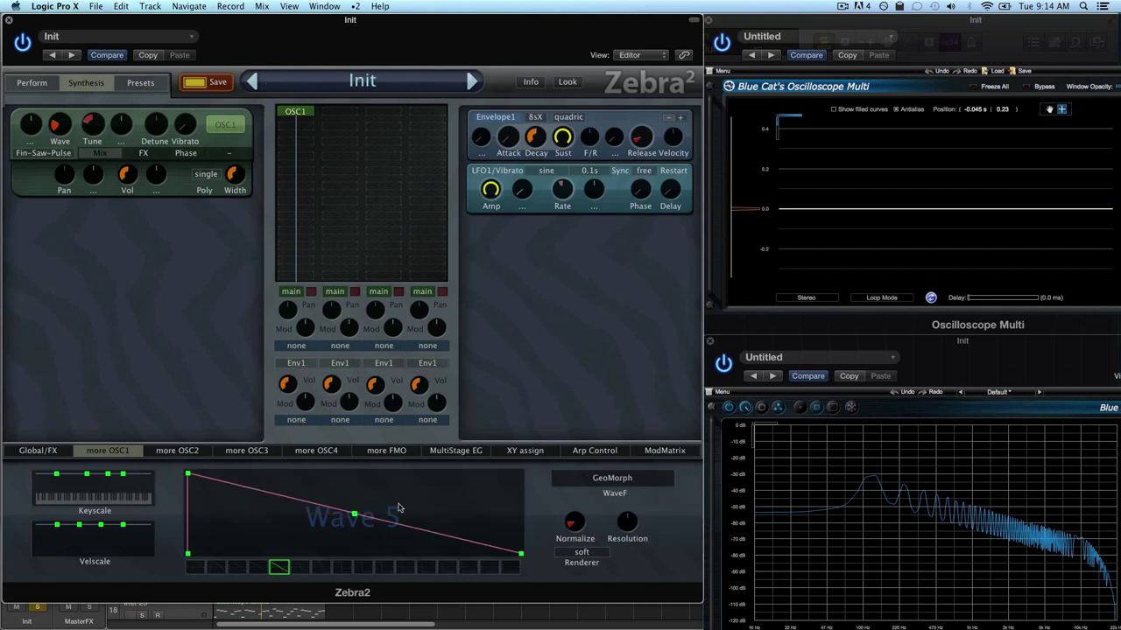
{"action": "left_click", "coordinate": [627, 482]}
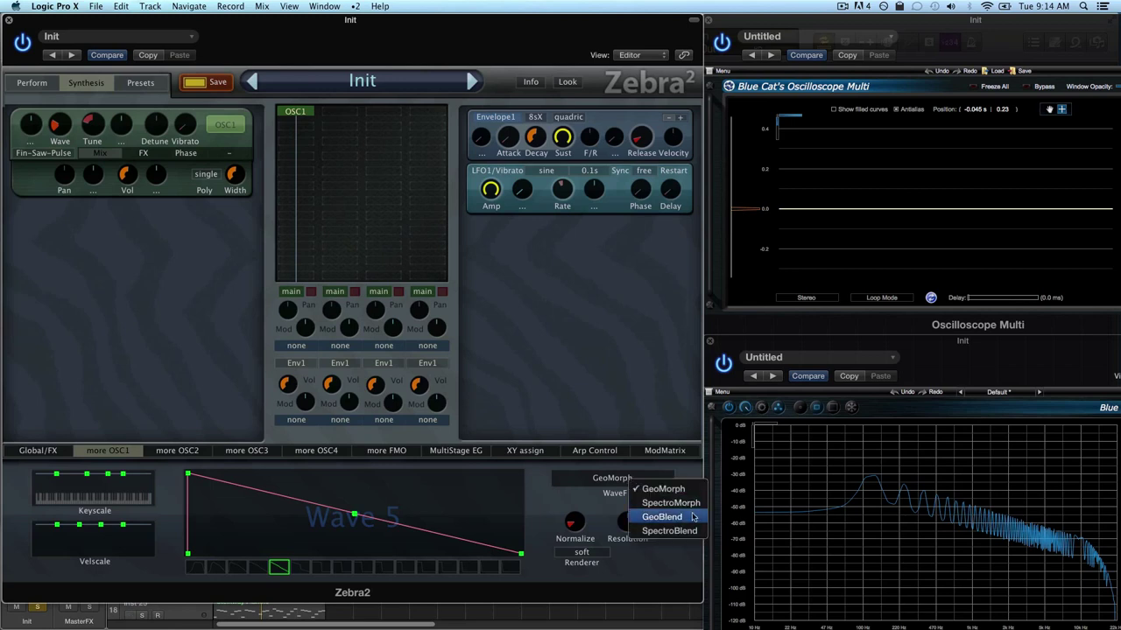
{"action": "left_click", "coordinate": [400, 520]}
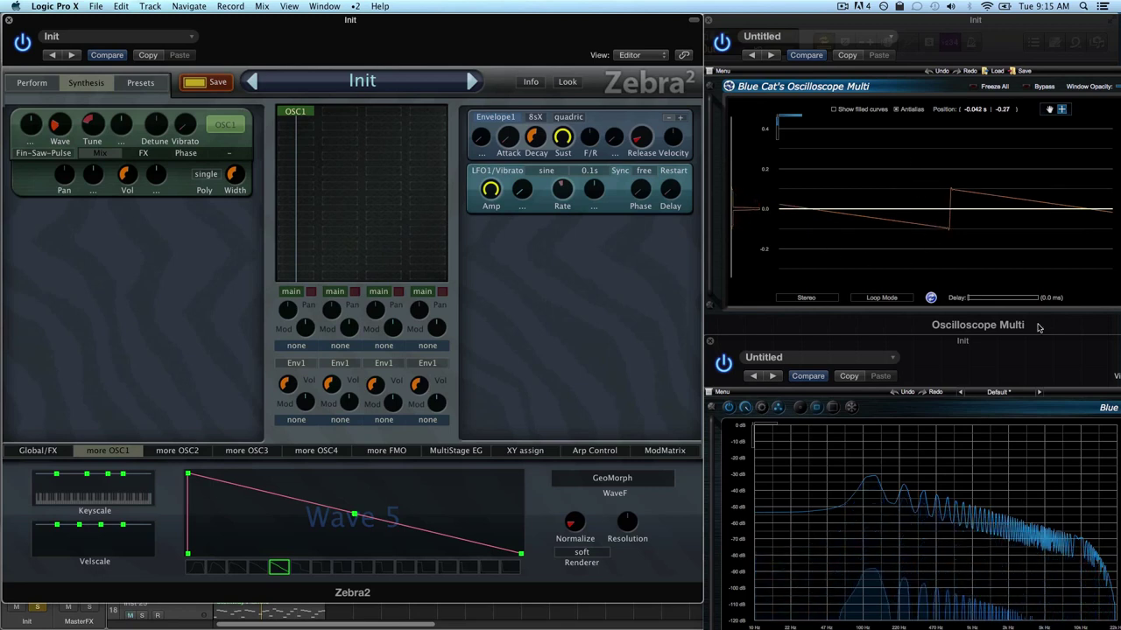
Switch to SpectroMorph and freeze the oscilloscope on the sounding saw
{"action": "left_click", "coordinate": [632, 477]}
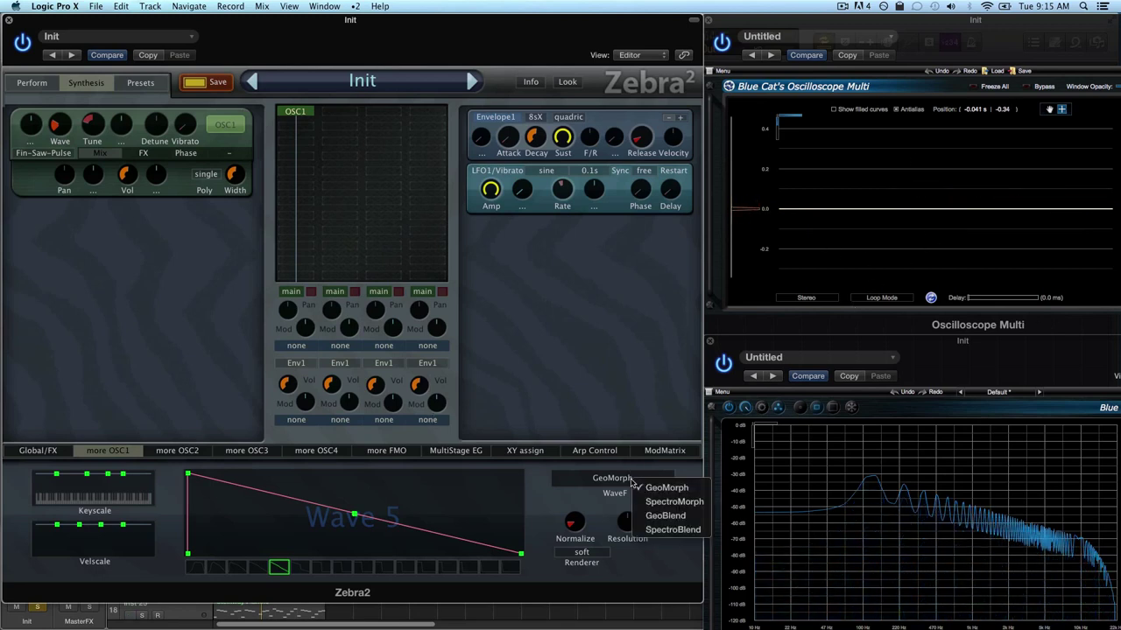
{"action": "left_click", "coordinate": [681, 509]}
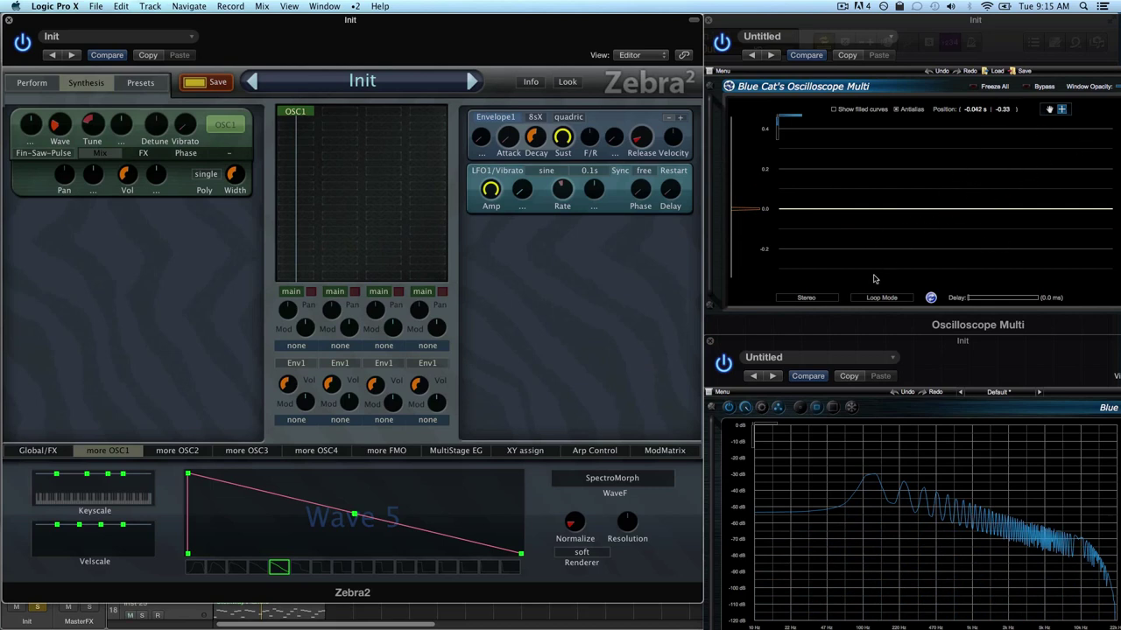
{"action": "left_click", "coordinate": [986, 88]}
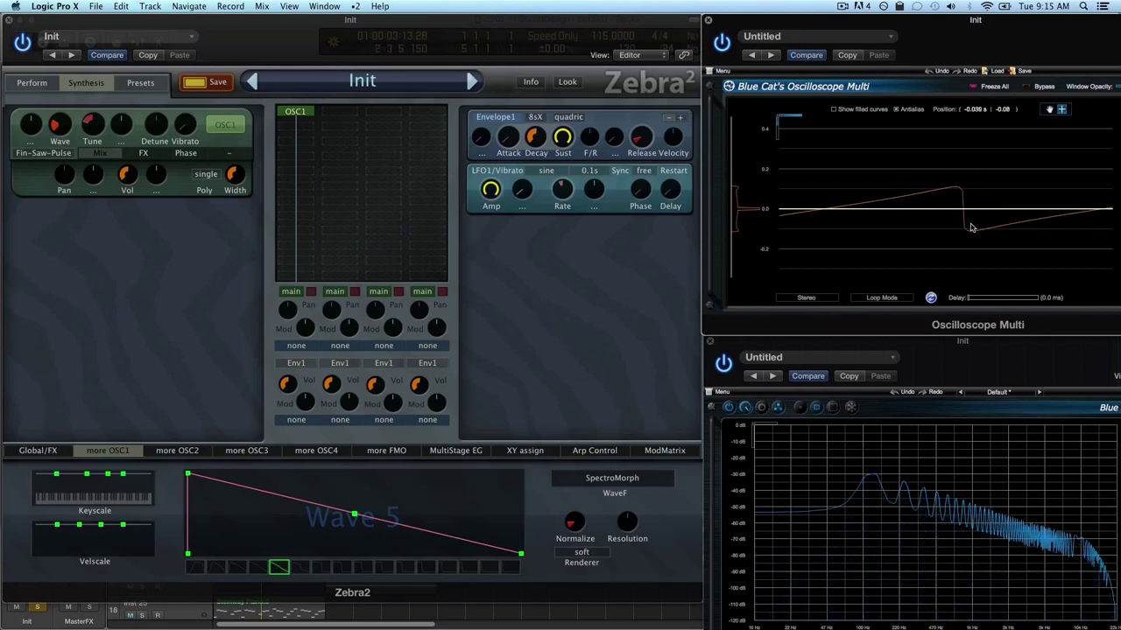
Return the morph mode to GeoMorph and freeze the oscilloscope on its saw
{"action": "left_click", "coordinate": [627, 480]}
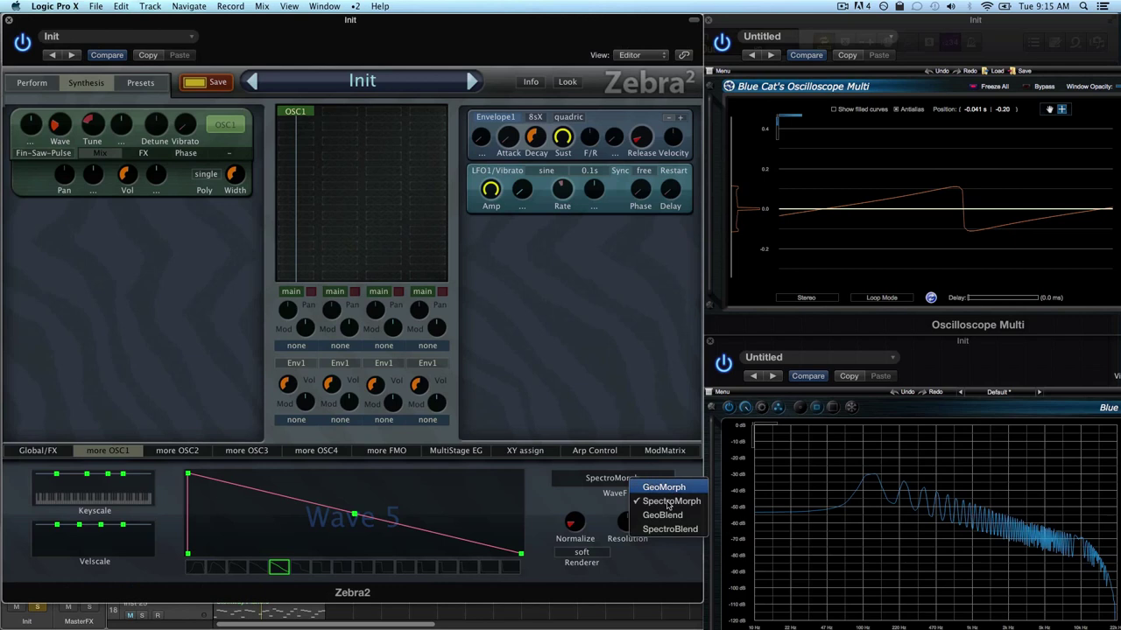
{"action": "left_click", "coordinate": [655, 484]}
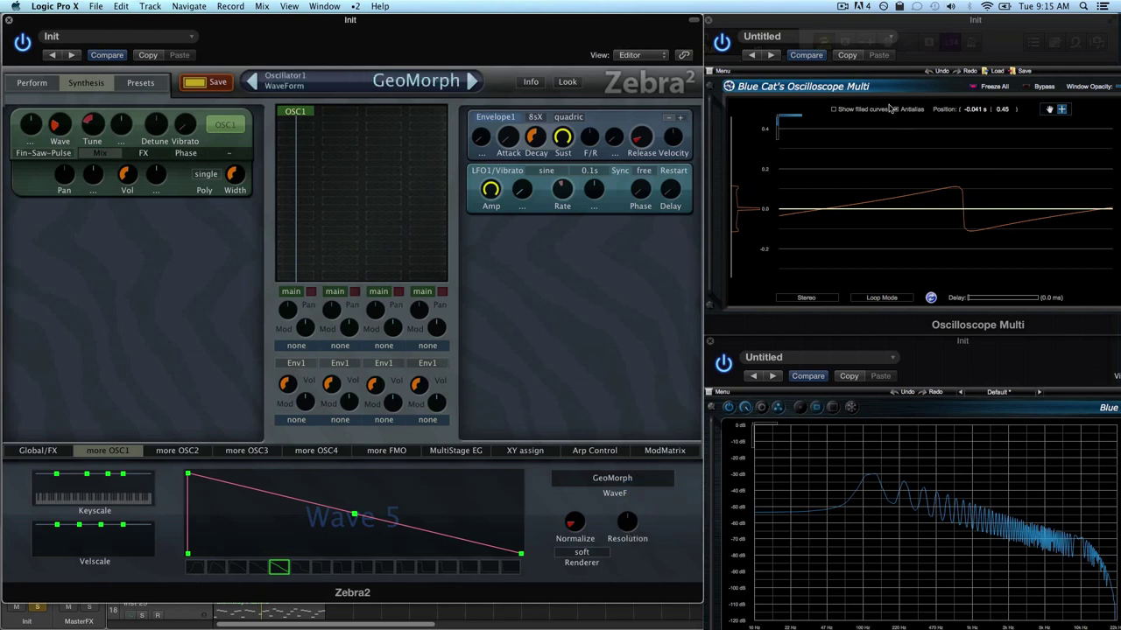
{"action": "left_click", "coordinate": [973, 88]}
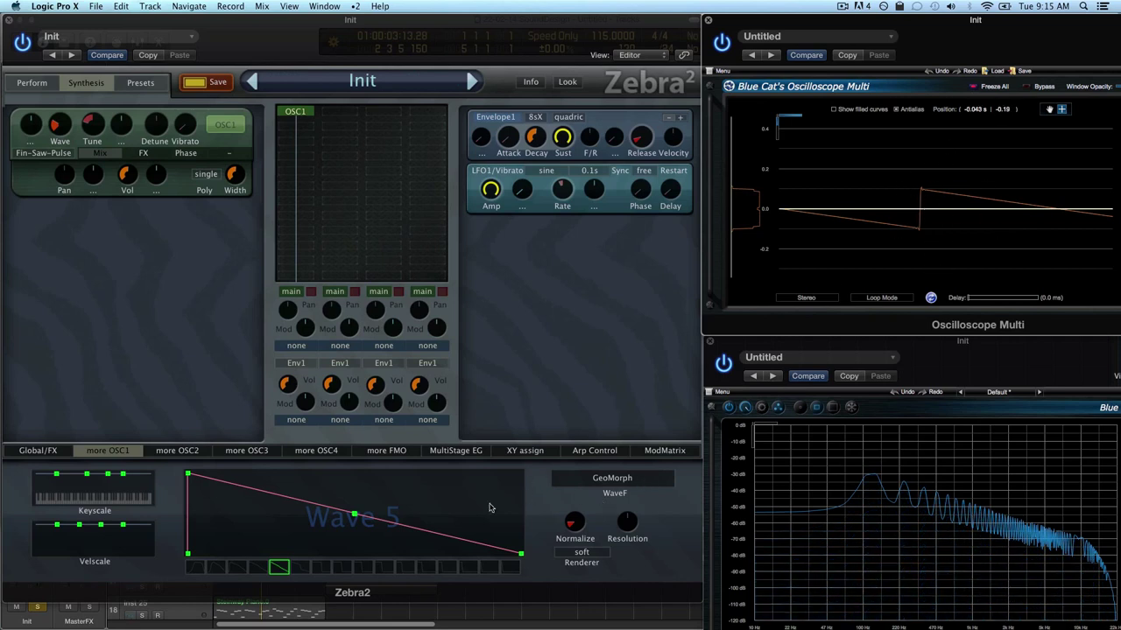
Redraw Wave 5 as a square wave and unfreeze the oscilloscope to show it live
{"action": "left_click_drag", "start_coordinate": [353, 515], "coordinate": [353, 474]}
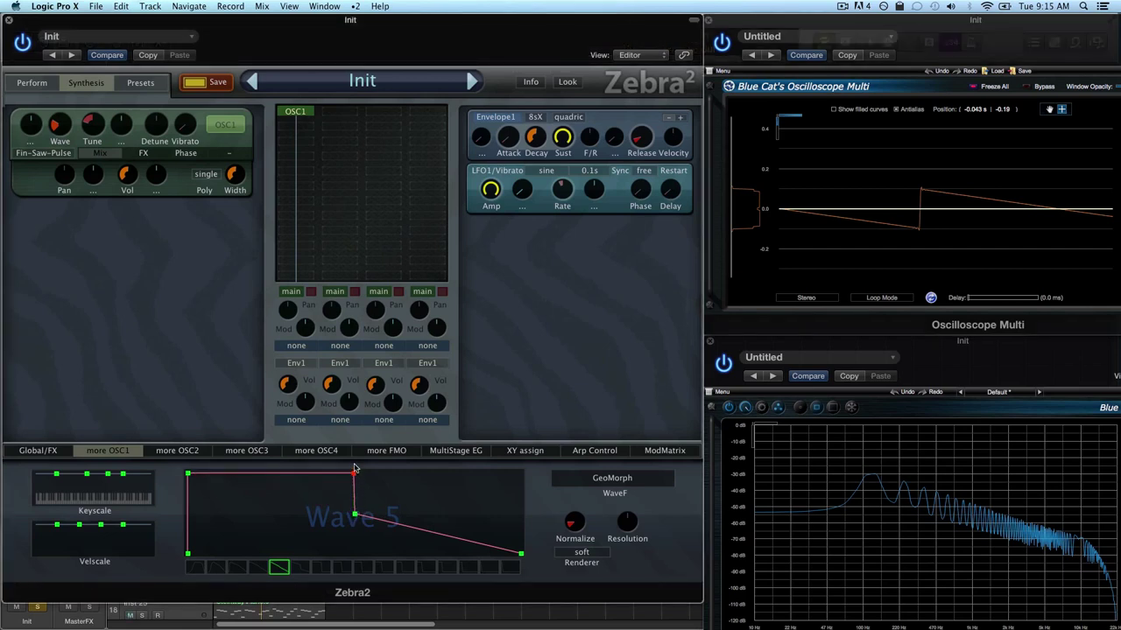
{"action": "left_click_drag", "start_coordinate": [353, 525], "coordinate": [342, 553]}
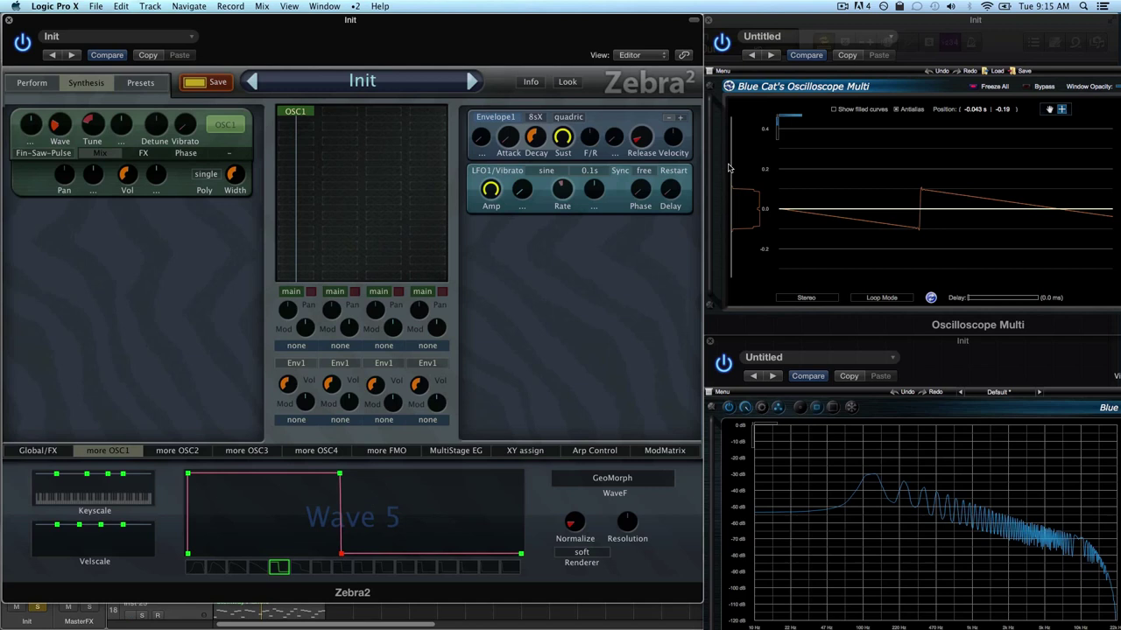
{"action": "left_click", "coordinate": [974, 88]}
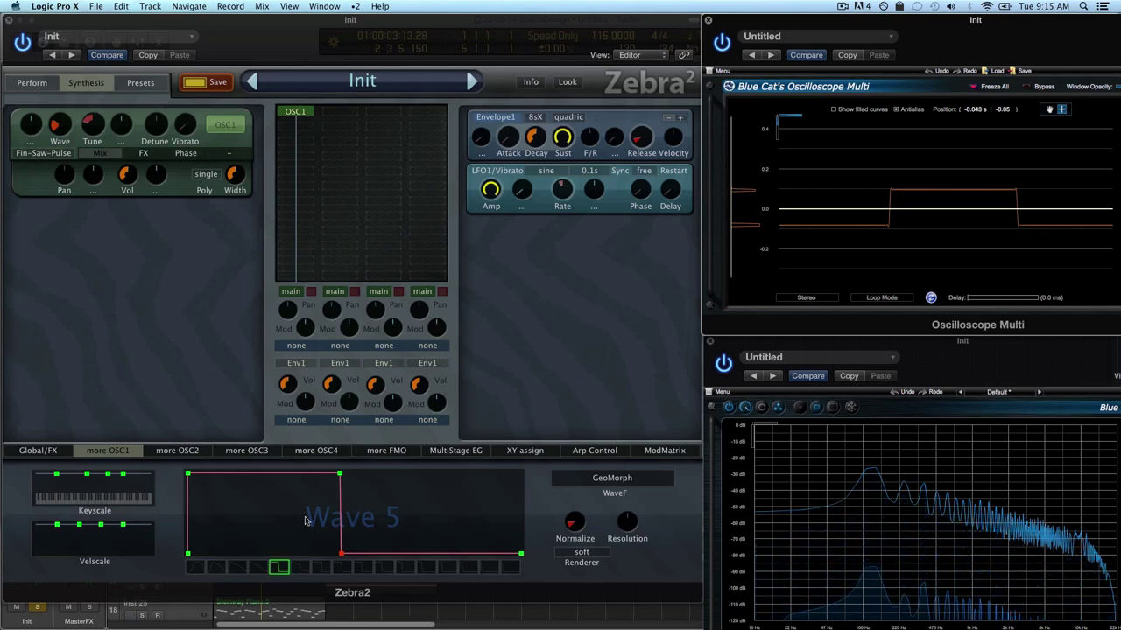
{"action": "left_click", "coordinate": [342, 474]}
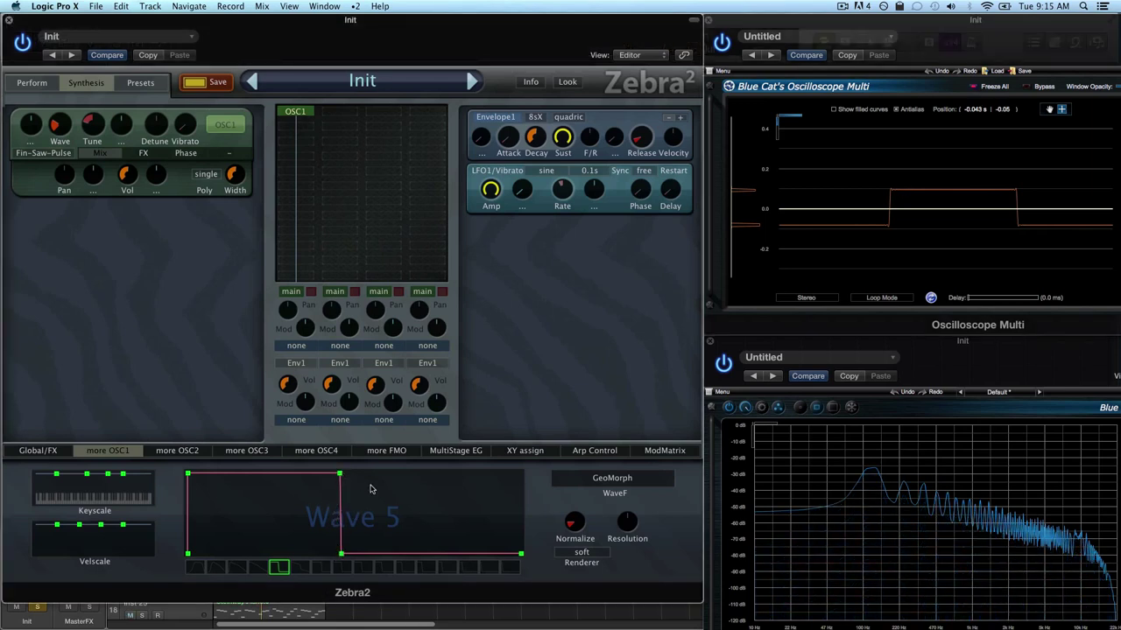
Insert four new points along Wave 5's falling slope
{"action": "right_click", "coordinate": [370, 489]}
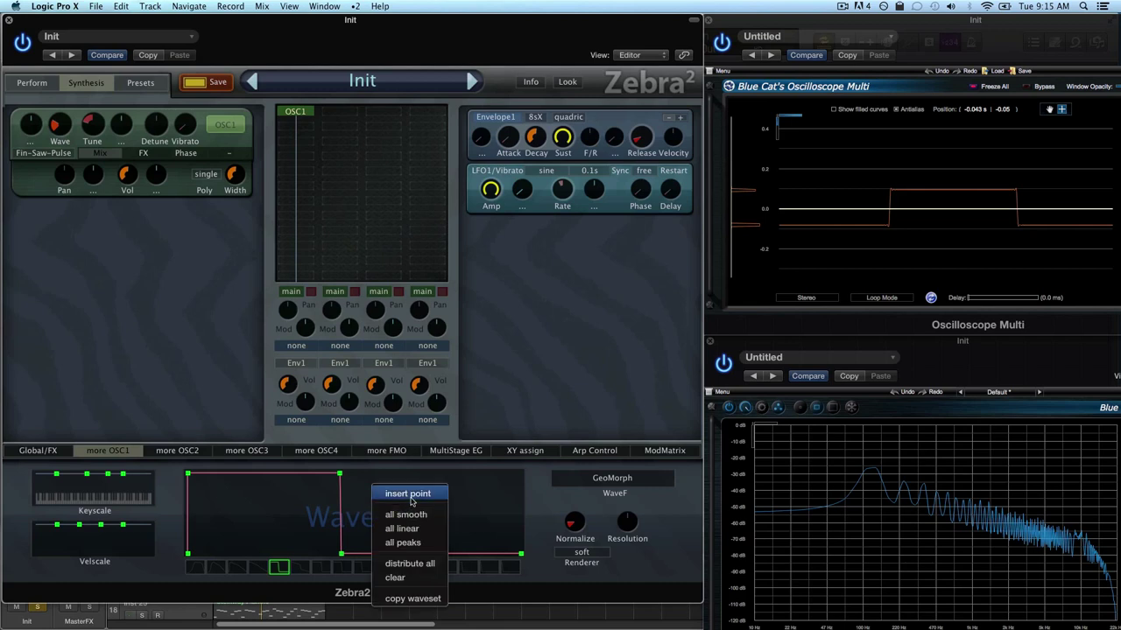
{"action": "left_click", "coordinate": [413, 497]}
{"action": "right_click", "coordinate": [401, 506]}
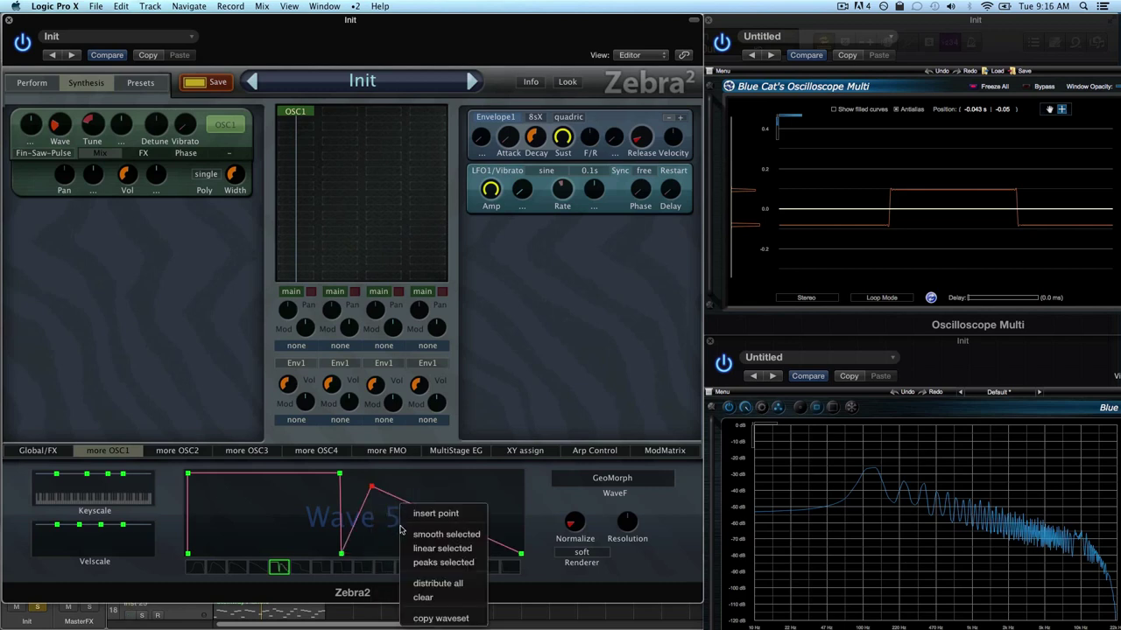
{"action": "left_click", "coordinate": [422, 516]}
{"action": "right_click", "coordinate": [427, 537]}
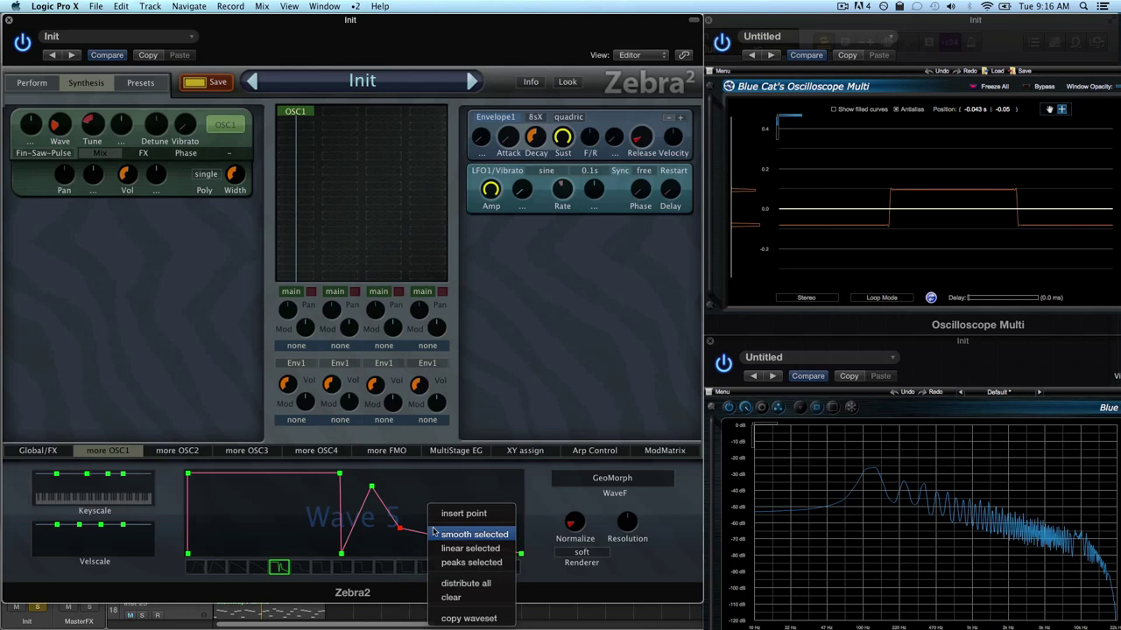
{"action": "left_click", "coordinate": [449, 516]}
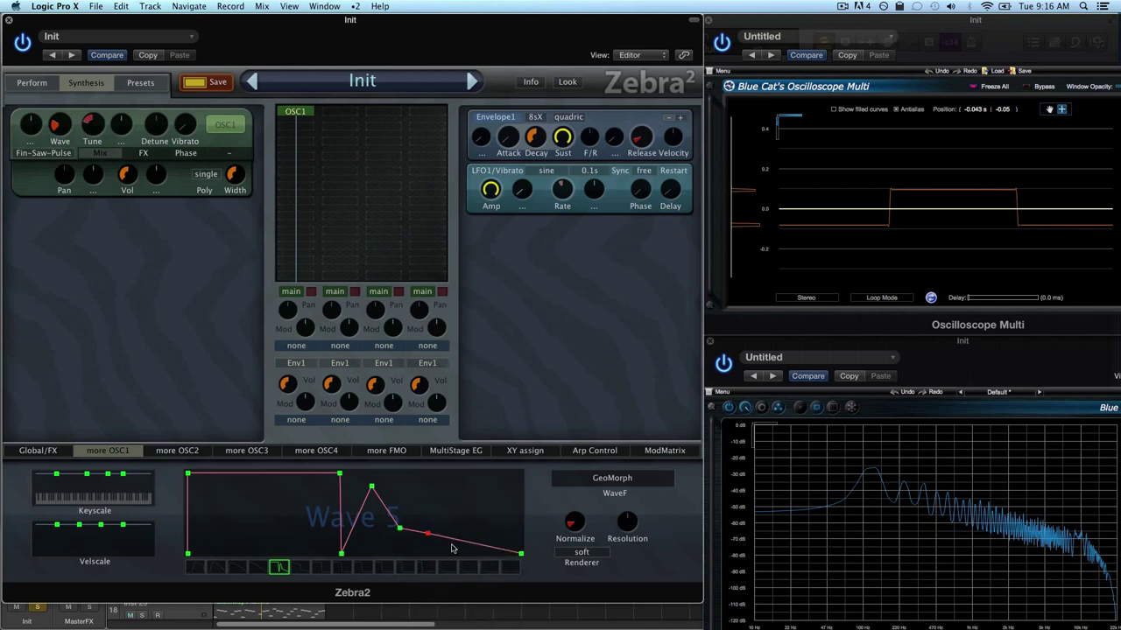
{"action": "right_click", "coordinate": [452, 549]}
{"action": "left_click", "coordinate": [477, 516]}
Box-select the new slope points and apply 'smooth selected' to curve them
{"action": "left_click_drag", "start_coordinate": [391, 502], "coordinate": [472, 551]}
{"action": "right_click", "coordinate": [419, 505]}
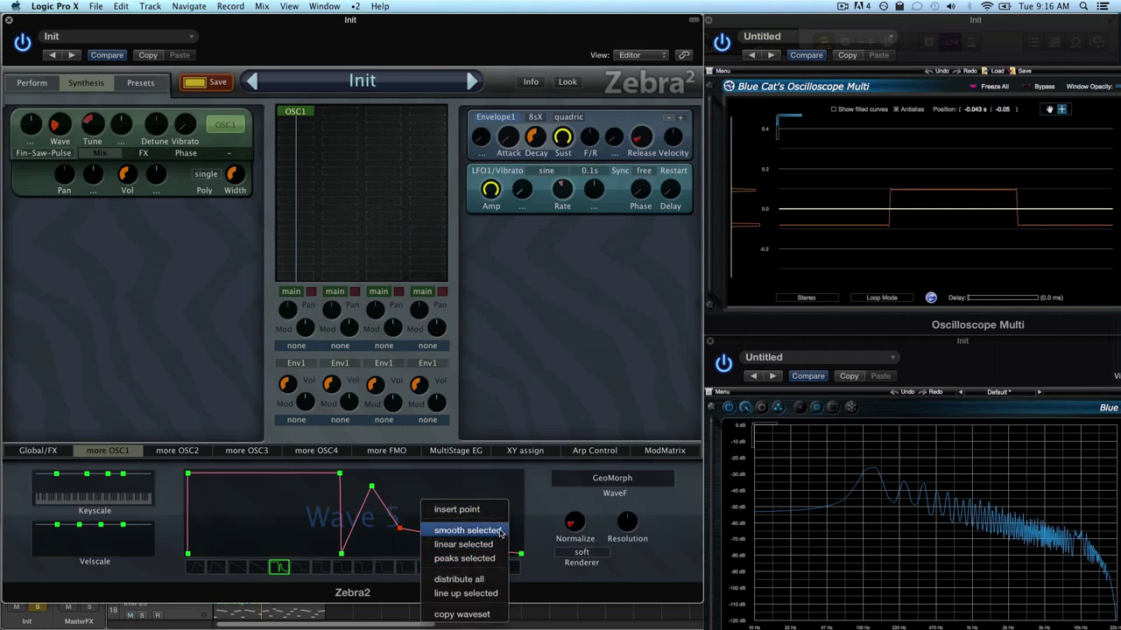
{"action": "left_click", "coordinate": [499, 531]}
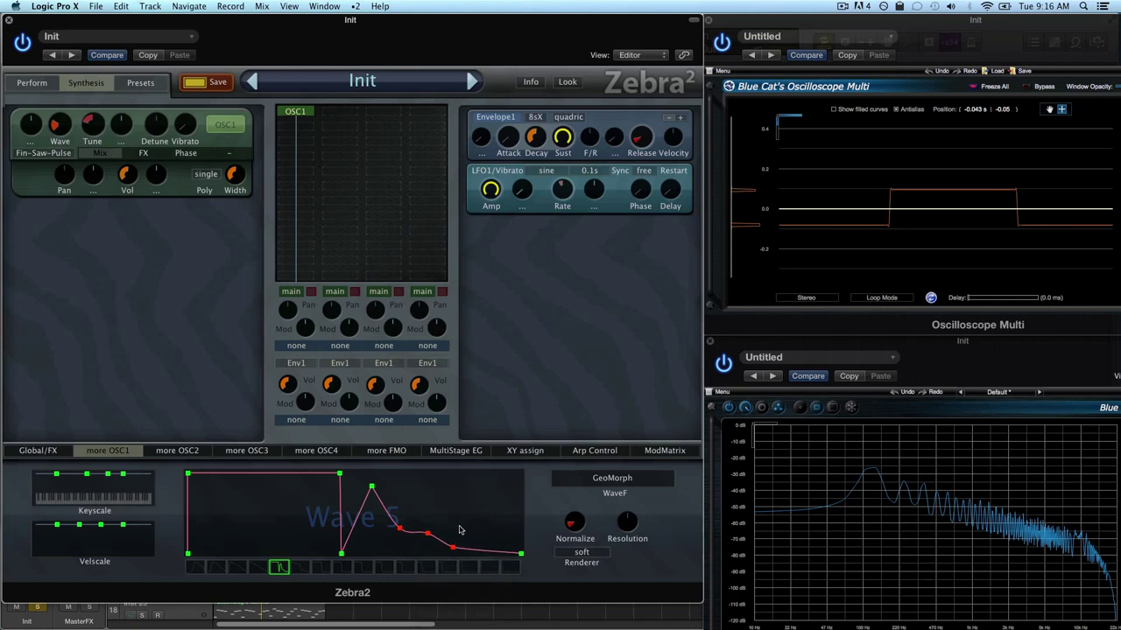
{"action": "right_click", "coordinate": [434, 515]}
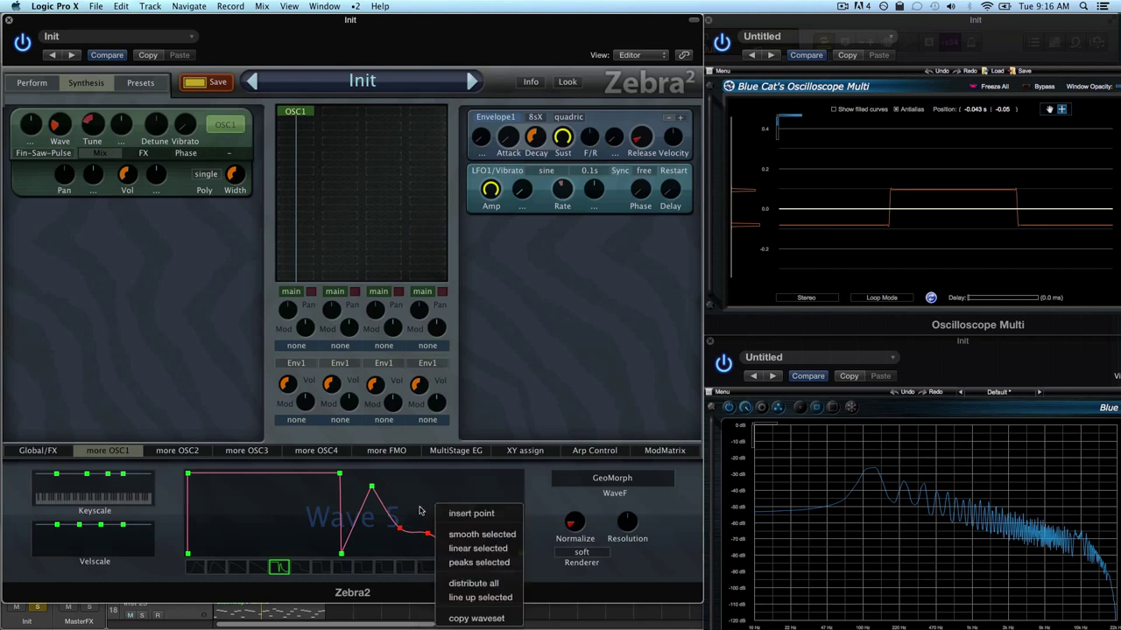
{"action": "left_click", "coordinate": [392, 524]}
Move Wave 5's bottom and lower-right points and delete two extra points
{"action": "left_click_drag", "start_coordinate": [344, 549], "coordinate": [186, 556]}
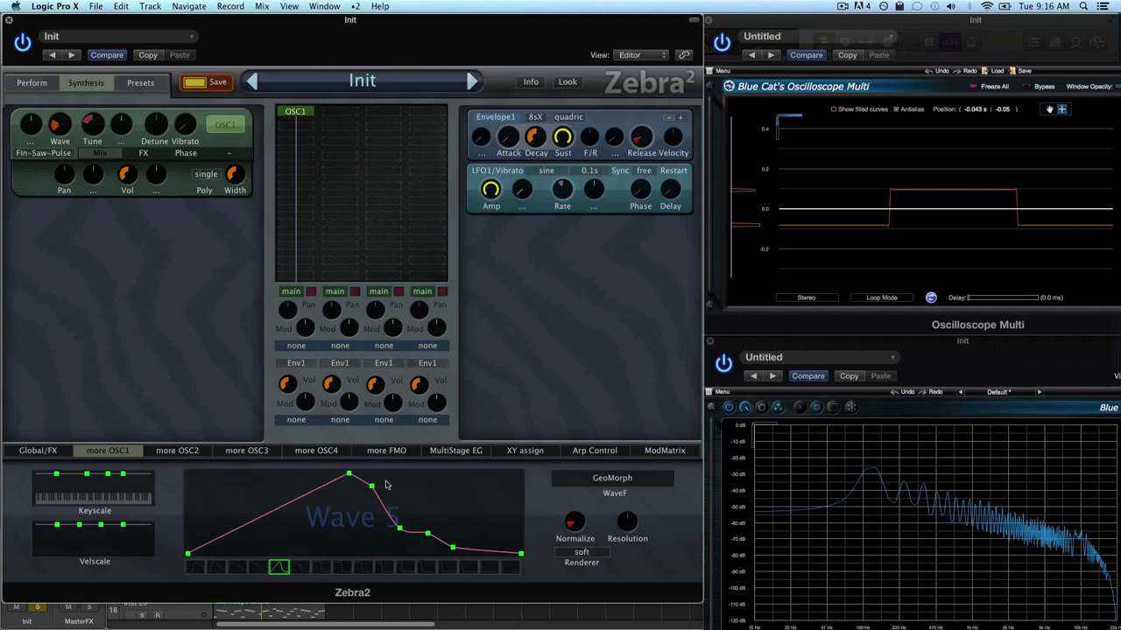
{"action": "left_click_drag", "start_coordinate": [372, 496], "coordinate": [513, 589]}
{"action": "left_click_drag", "start_coordinate": [396, 528], "coordinate": [465, 534]}
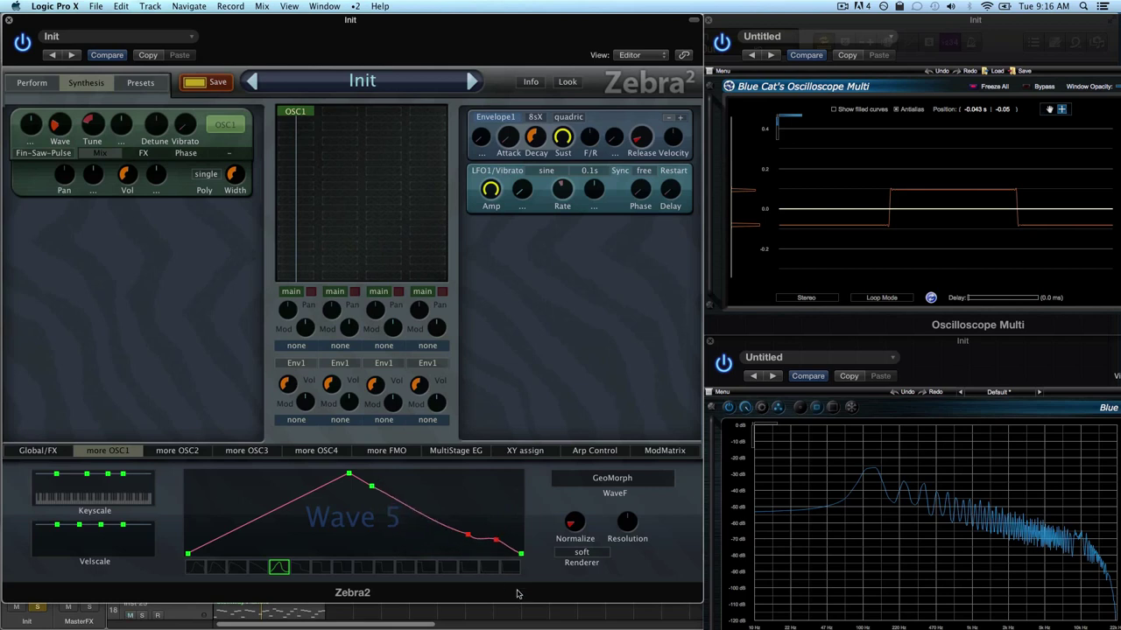
{"action": "double_click", "coordinate": [497, 540]}
{"action": "left_click", "coordinate": [466, 536]}
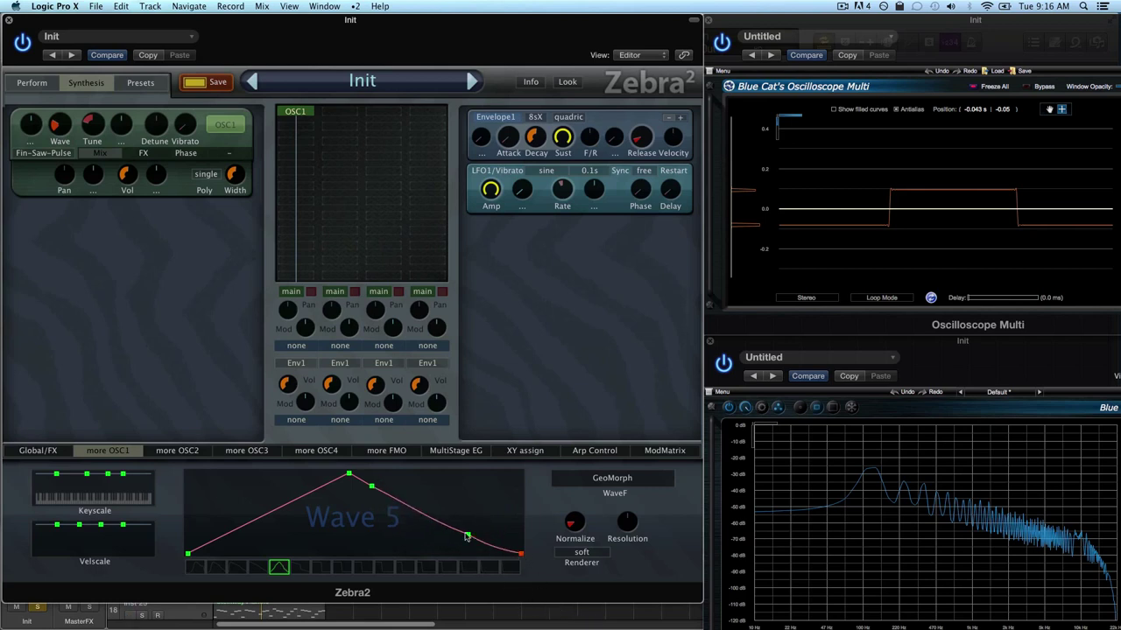
{"action": "double_click", "coordinate": [372, 486]}
Select all Wave 5 points, apply 'smooth selected', and check the rounded result on the oscilloscope
{"action": "left_click_drag", "start_coordinate": [185, 474], "coordinate": [400, 528]}
{"action": "right_click", "coordinate": [442, 488]}
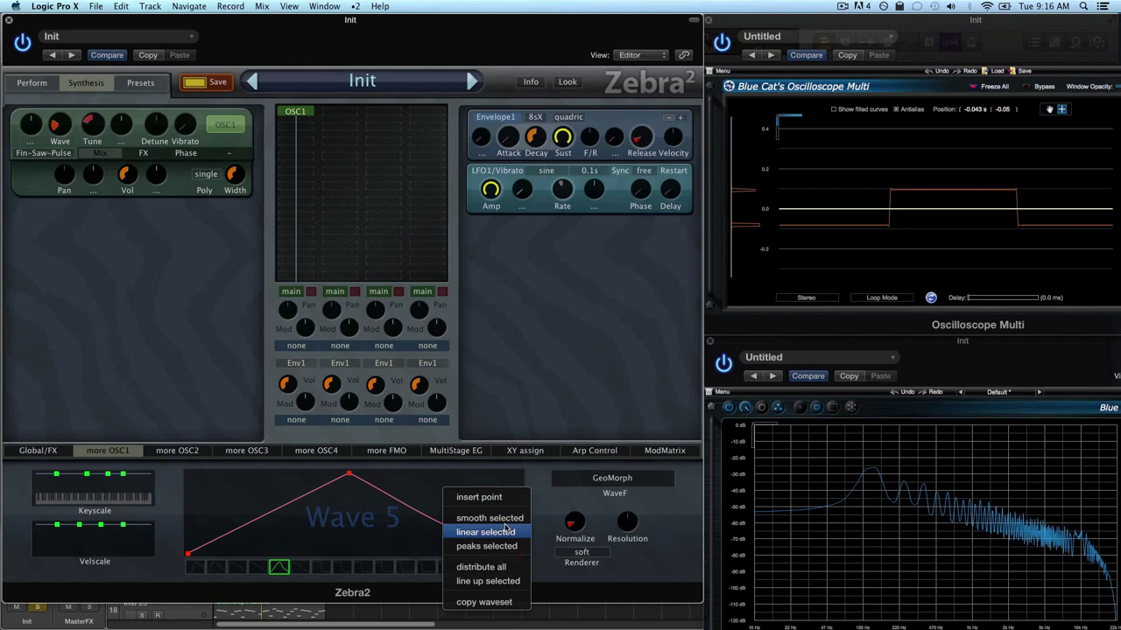
{"action": "left_click", "coordinate": [504, 518]}
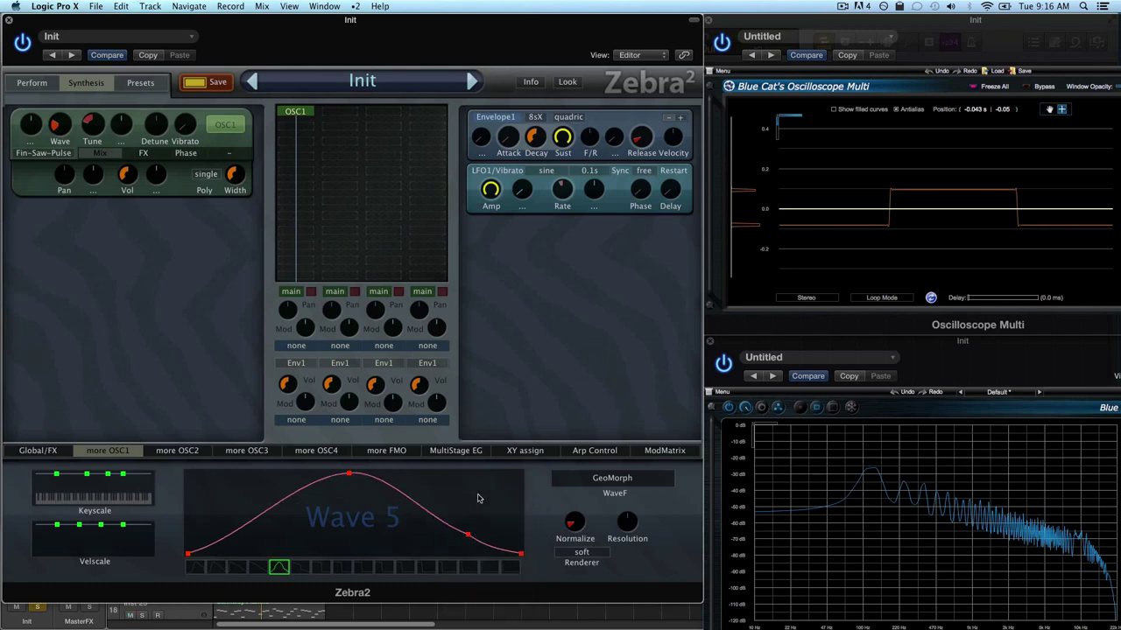
{"action": "left_click", "coordinate": [974, 90]}
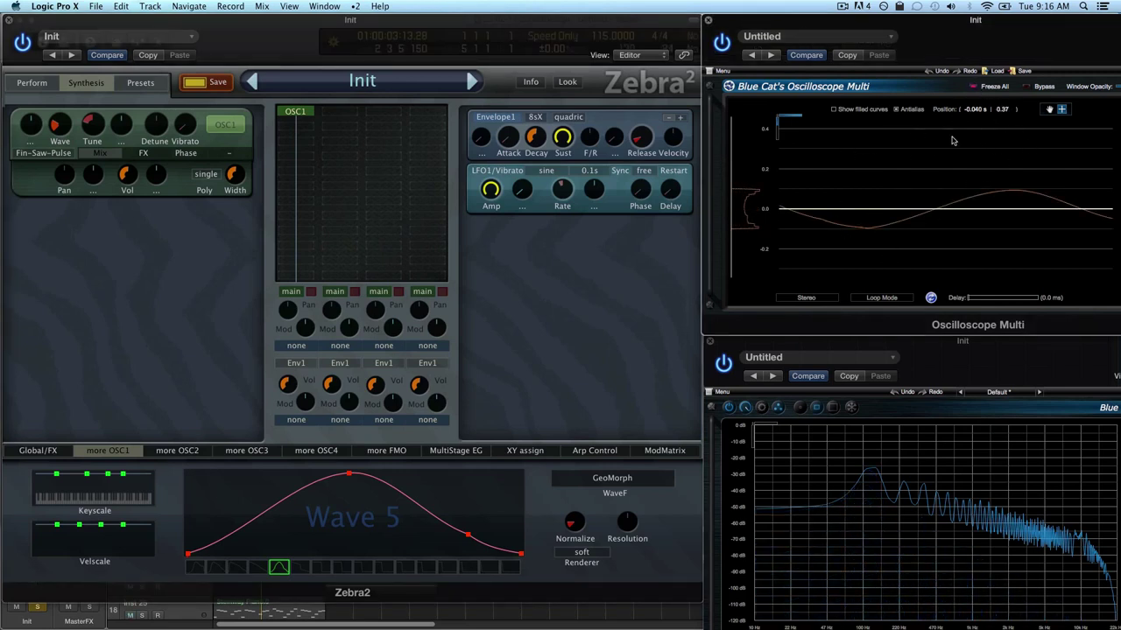
Apply 'linear selected', then 'peaks selected' to Wave 5, and freeze the oscilloscope
{"action": "right_click", "coordinate": [387, 522]}
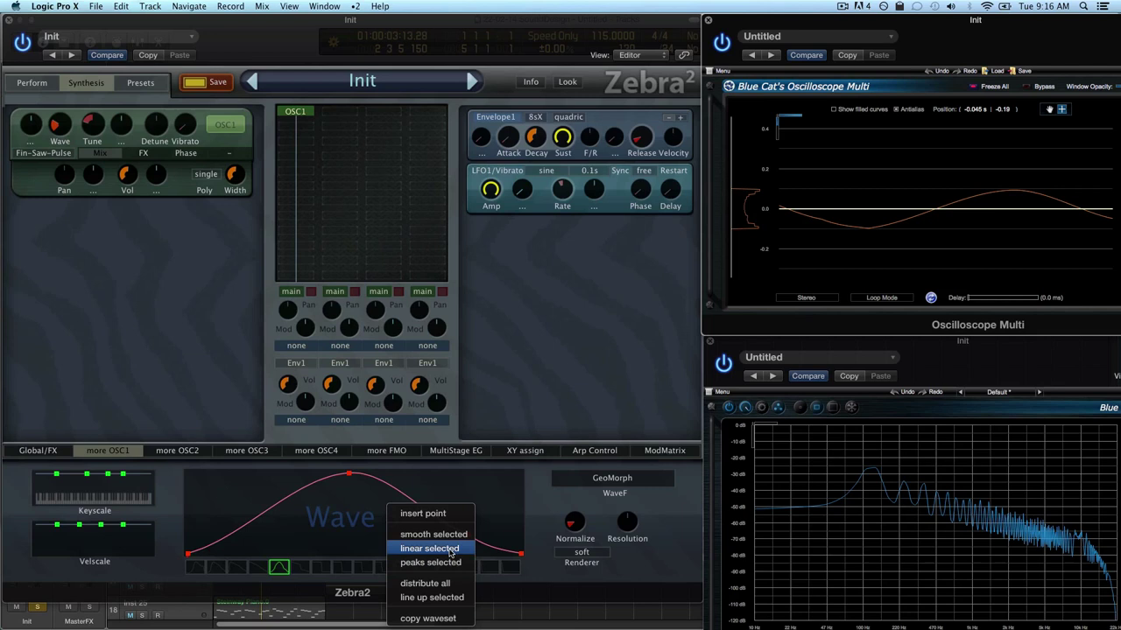
{"action": "left_click", "coordinate": [451, 549]}
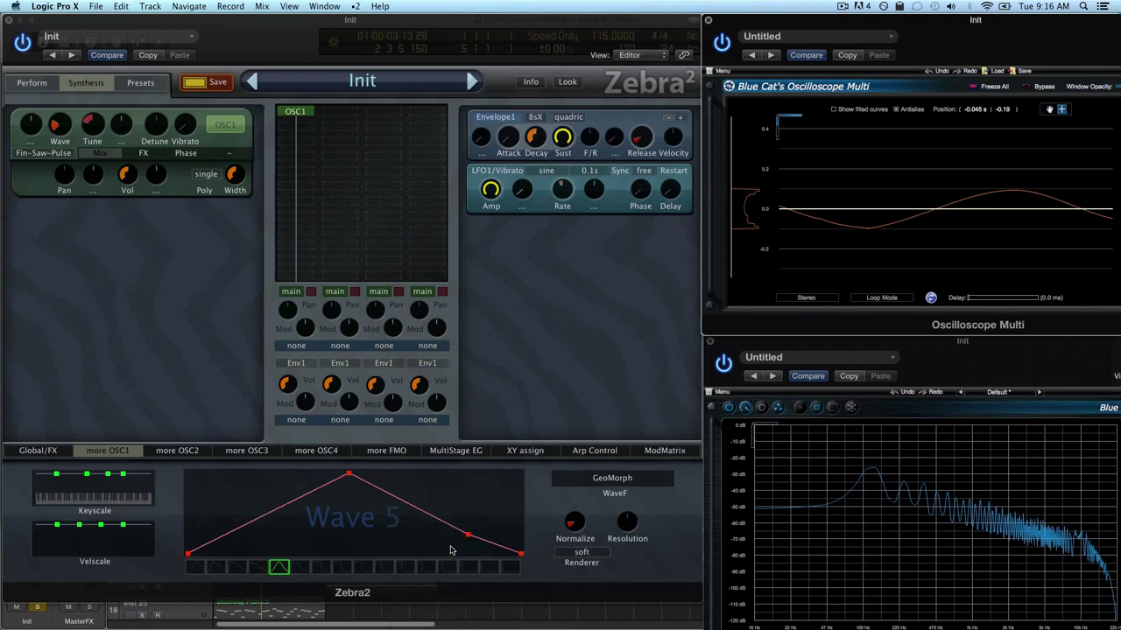
{"action": "right_click", "coordinate": [357, 518]}
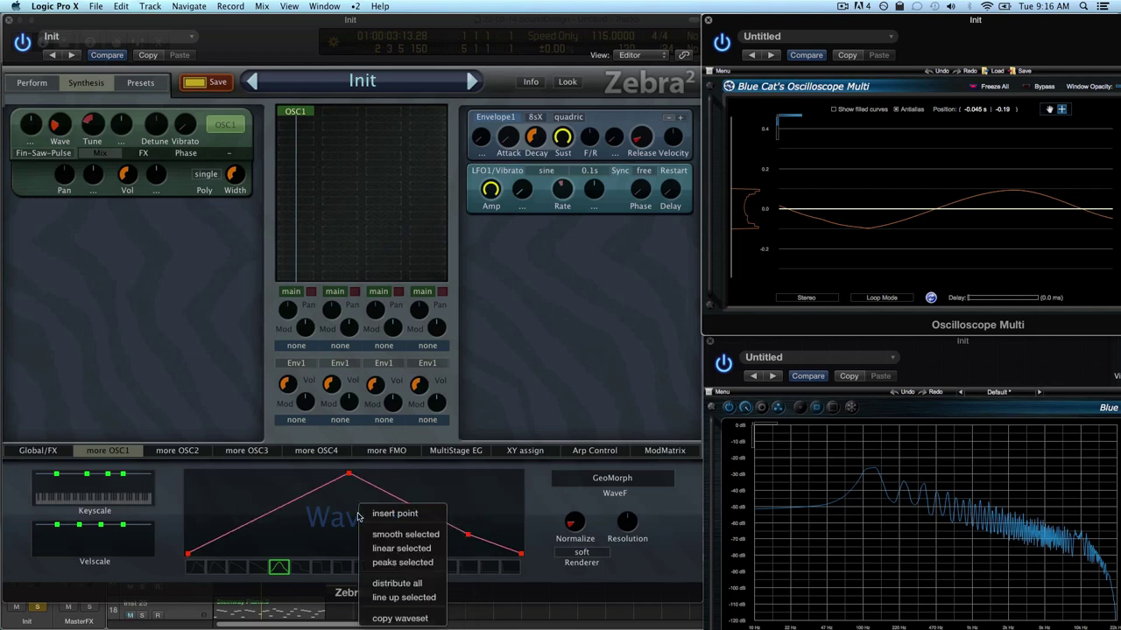
{"action": "left_click", "coordinate": [420, 561]}
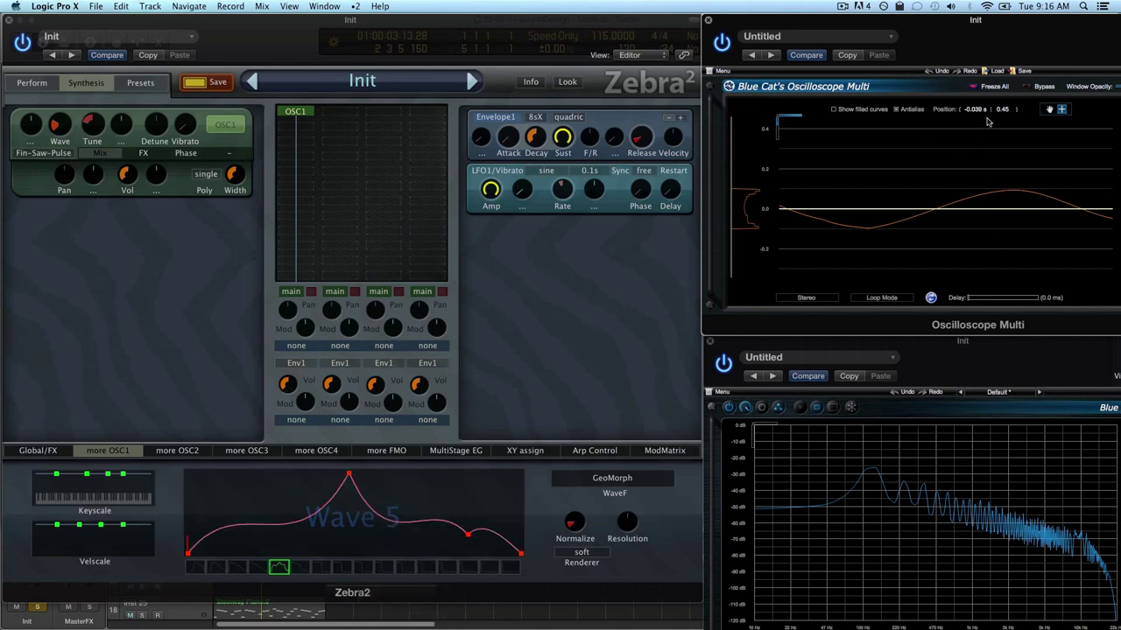
{"action": "left_click", "coordinate": [973, 87]}
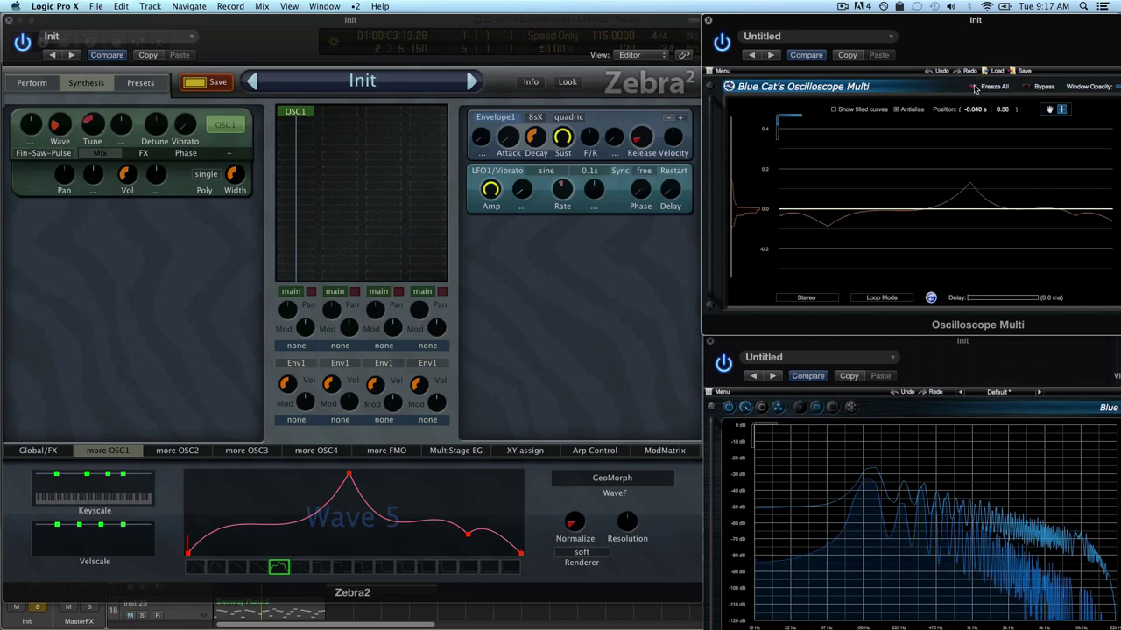
Apply 'line up selected' so Wave 5's points sit evenly on a flat line
{"action": "right_click", "coordinate": [261, 487]}
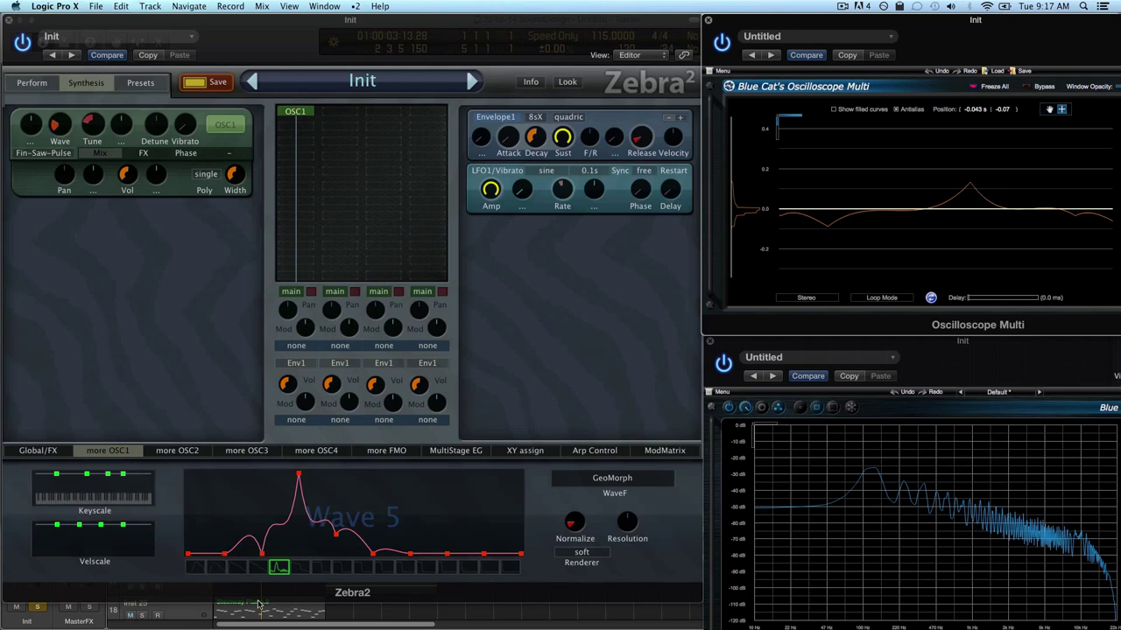
{"action": "right_click", "coordinate": [363, 506]}
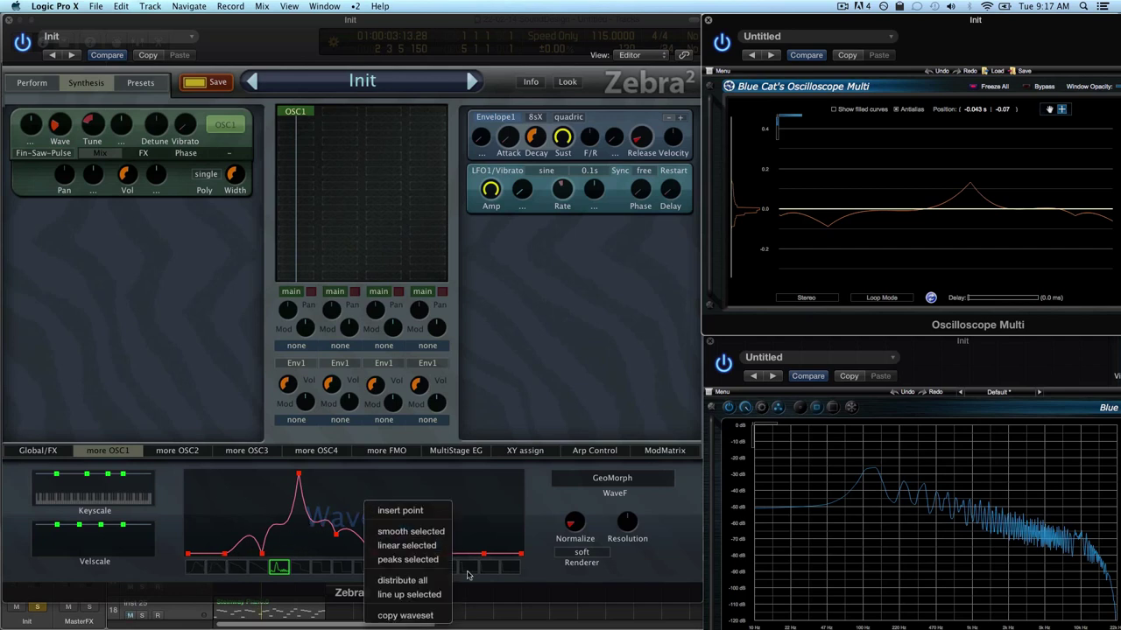
{"action": "left_click", "coordinate": [442, 595]}
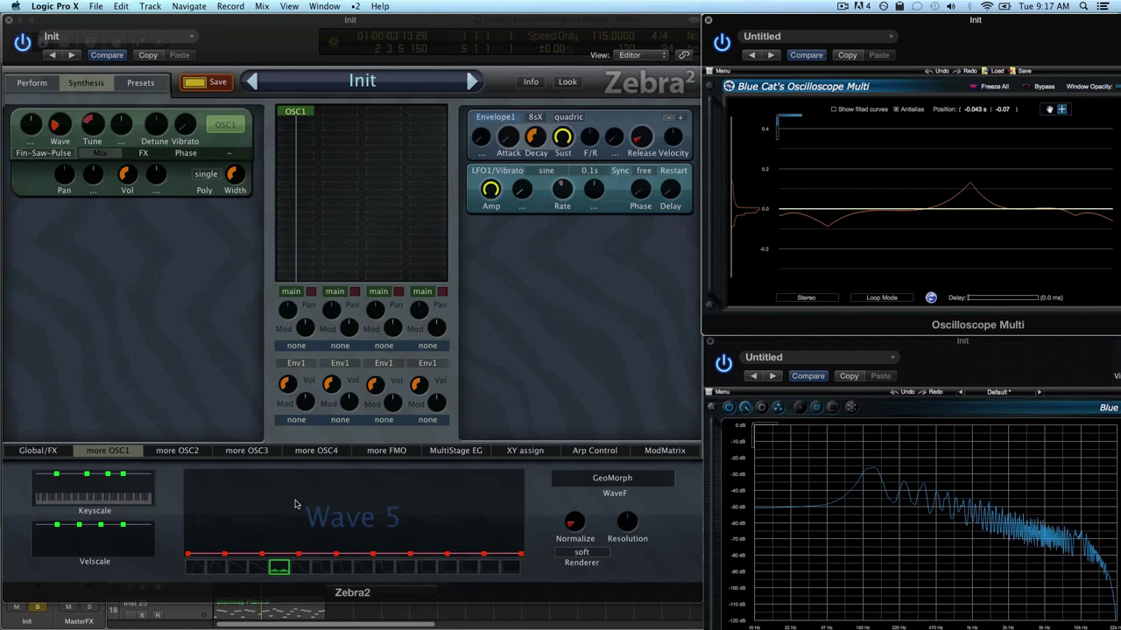
{"action": "left_click", "coordinate": [255, 546]}
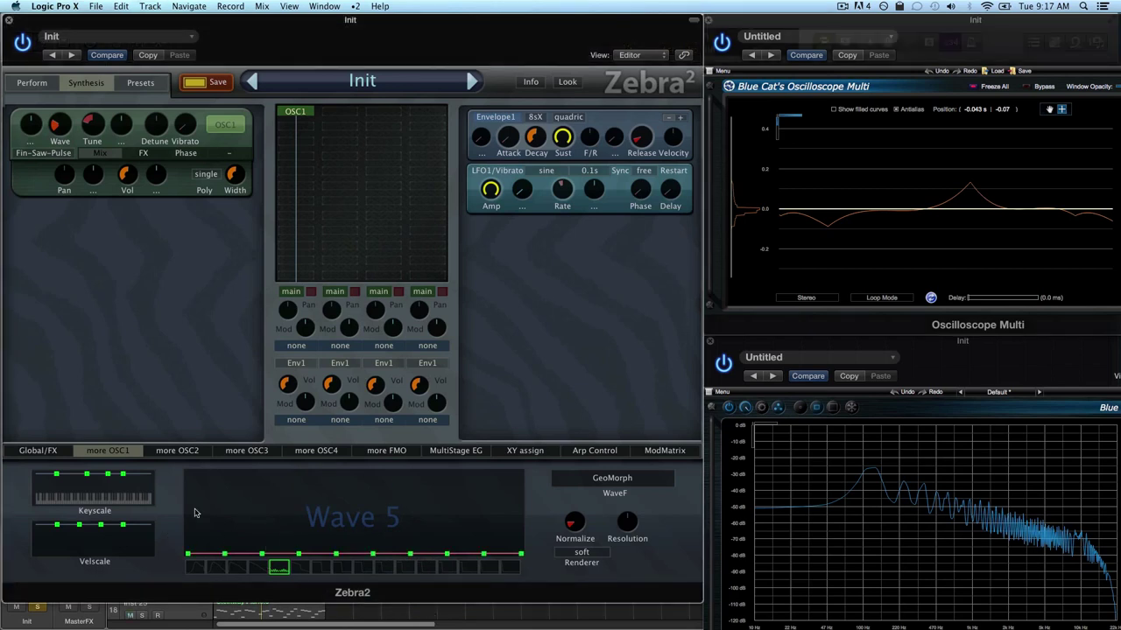
{"action": "right_click", "coordinate": [388, 505]}
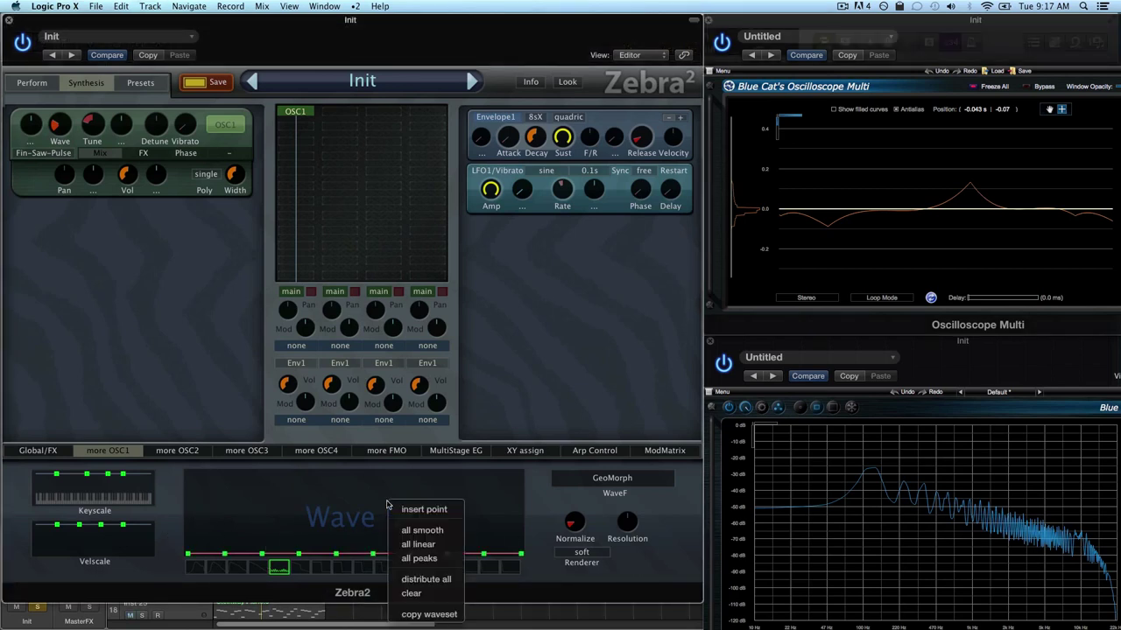
{"action": "right_click", "coordinate": [243, 501]}
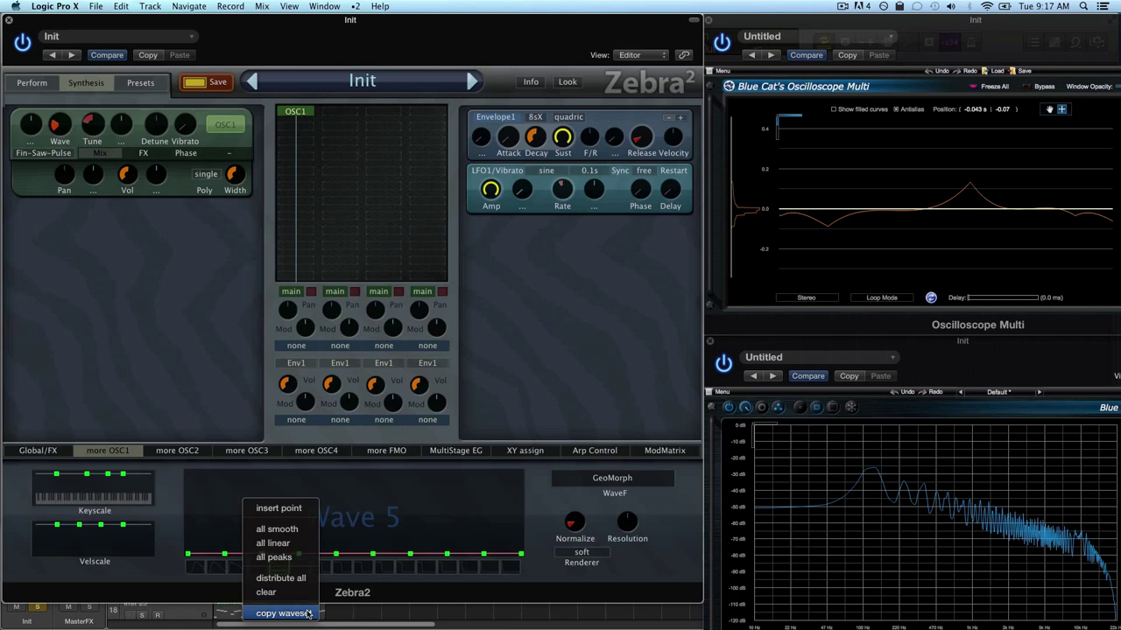
Copy OSC1's waveset and paste it into OSC2
{"action": "left_click", "coordinate": [308, 613]}
{"action": "left_click", "coordinate": [184, 450]}
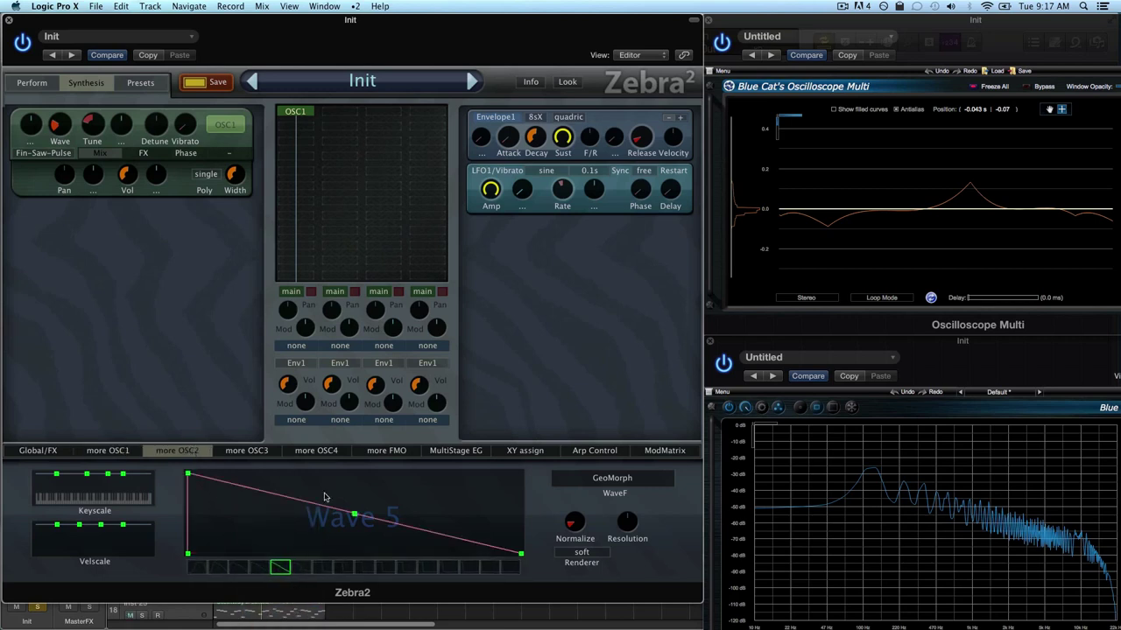
{"action": "right_click", "coordinate": [309, 493]}
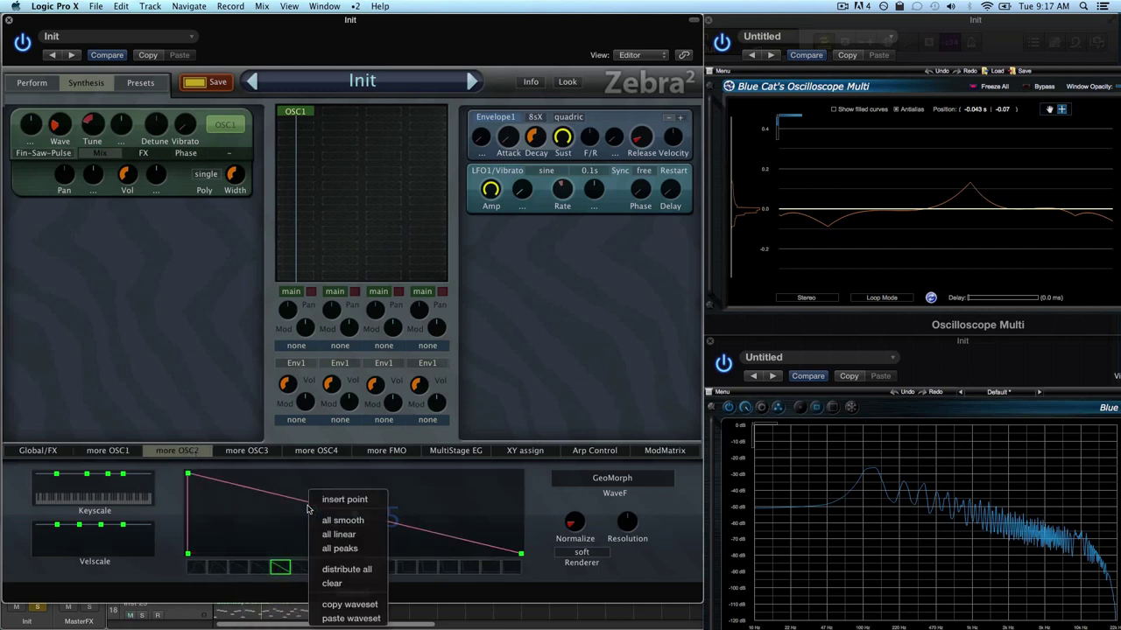
{"action": "left_click", "coordinate": [372, 619]}
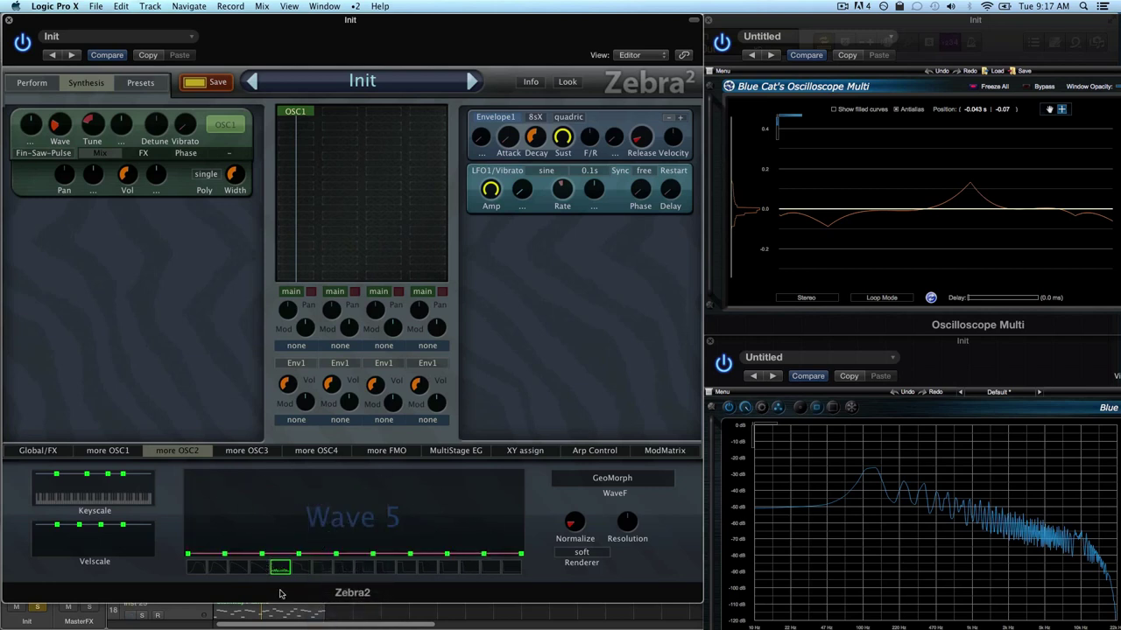
Inspect OSC2's pasted waves 4 down to 1, then 16 back toward 10
{"action": "left_click", "coordinate": [265, 567]}
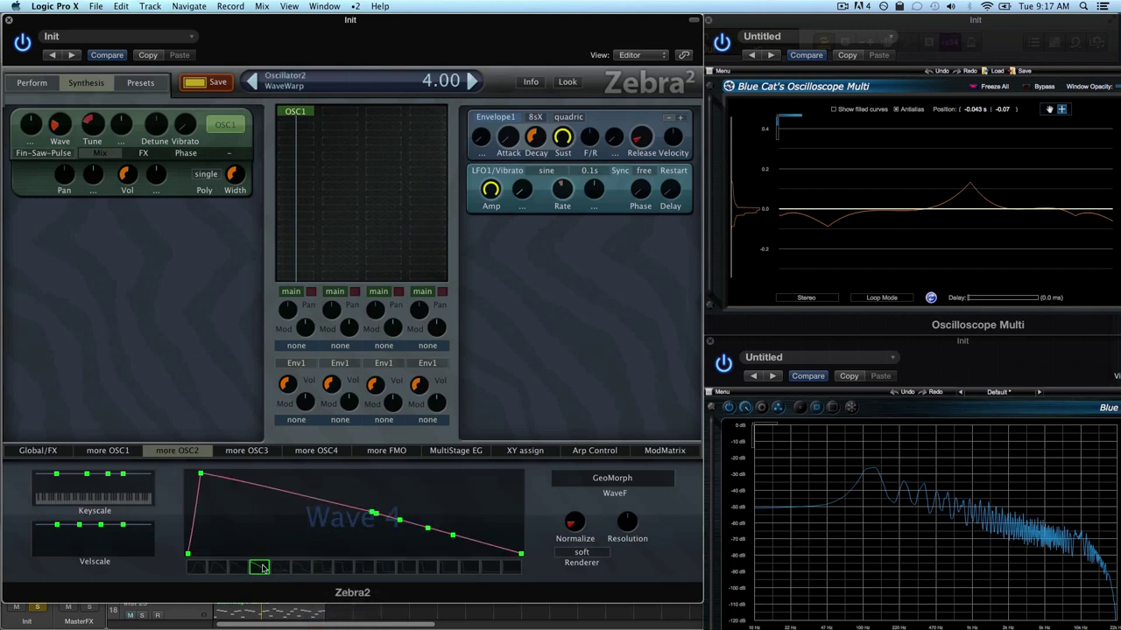
{"action": "left_click", "coordinate": [239, 567]}
{"action": "left_click", "coordinate": [217, 568]}
{"action": "left_click", "coordinate": [199, 568]}
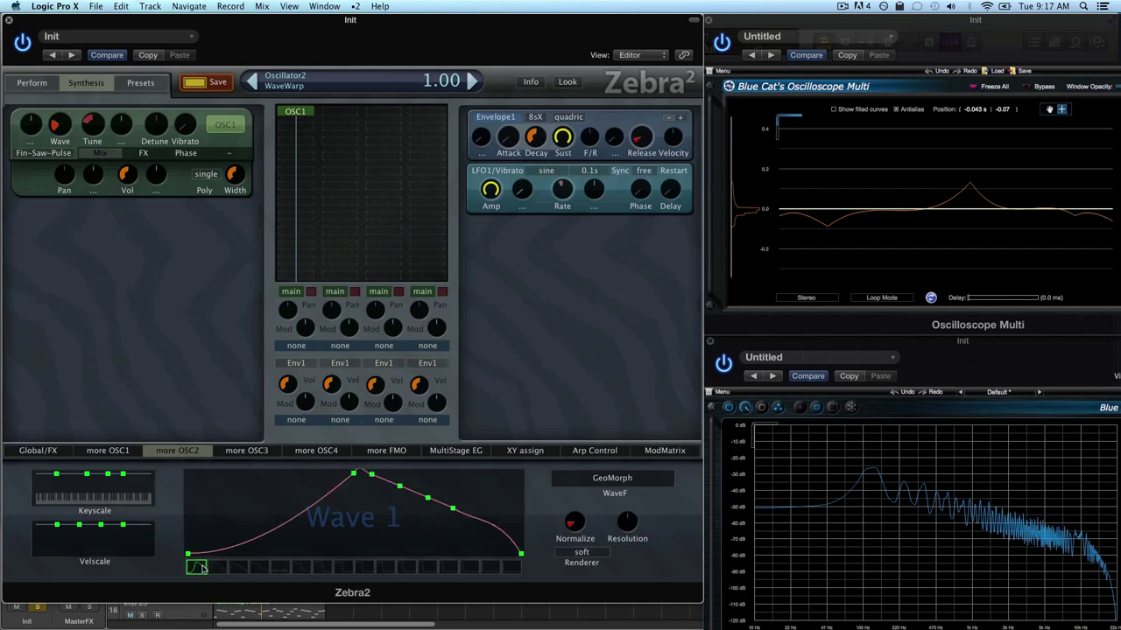
{"action": "left_click", "coordinate": [512, 568]}
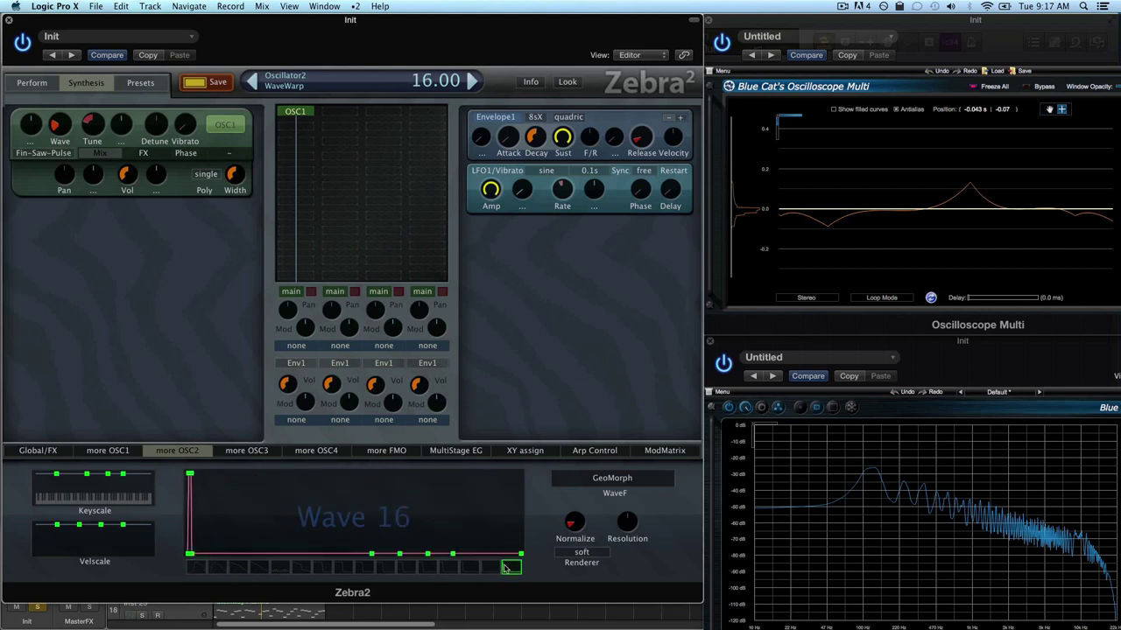
{"action": "left_click", "coordinate": [471, 567]}
{"action": "left_click", "coordinate": [450, 568]}
{"action": "left_click", "coordinate": [429, 567]}
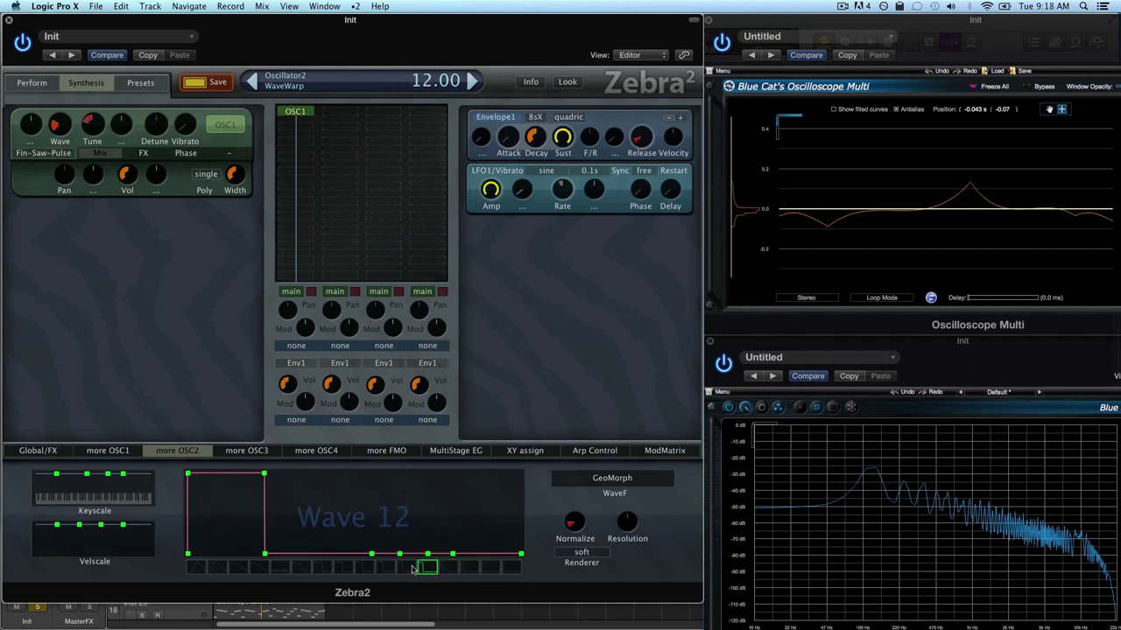
{"action": "left_click", "coordinate": [408, 568]}
{"action": "left_click", "coordinate": [386, 567]}
Check OSC2's waves 9 down to 1, then show OSC1's Wave 1
{"action": "left_click", "coordinate": [366, 568]}
{"action": "left_click", "coordinate": [345, 567]}
{"action": "left_click", "coordinate": [324, 567]}
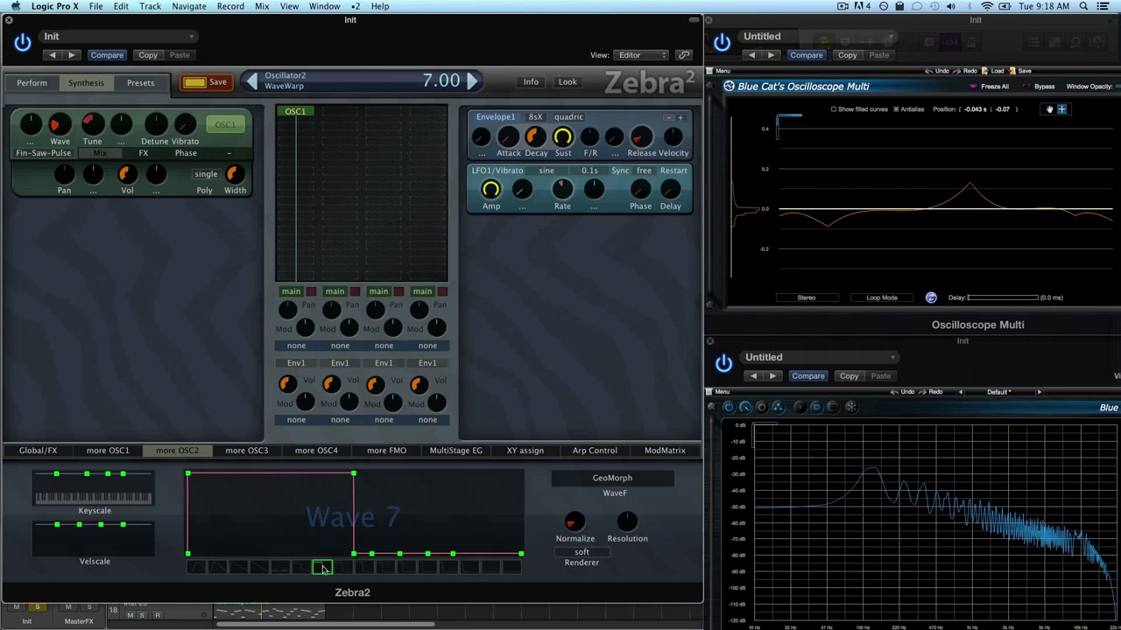
{"action": "left_click", "coordinate": [303, 568]}
{"action": "left_click", "coordinate": [281, 568]}
{"action": "left_click", "coordinate": [261, 567]}
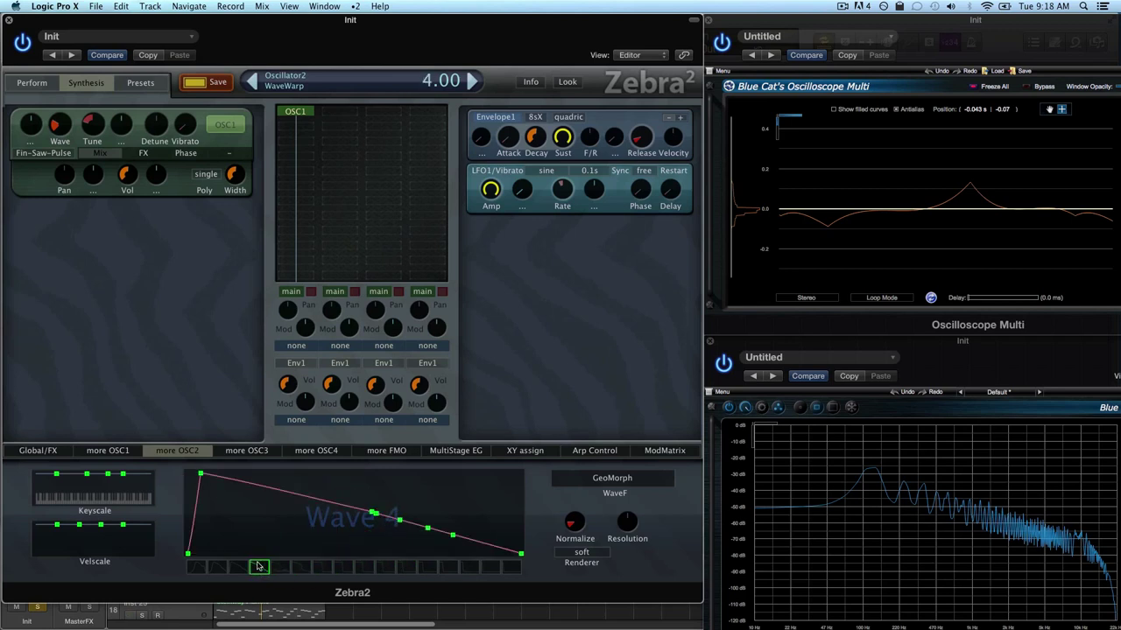
{"action": "left_click", "coordinate": [240, 567]}
{"action": "left_click", "coordinate": [219, 568]}
{"action": "left_click", "coordinate": [193, 567]}
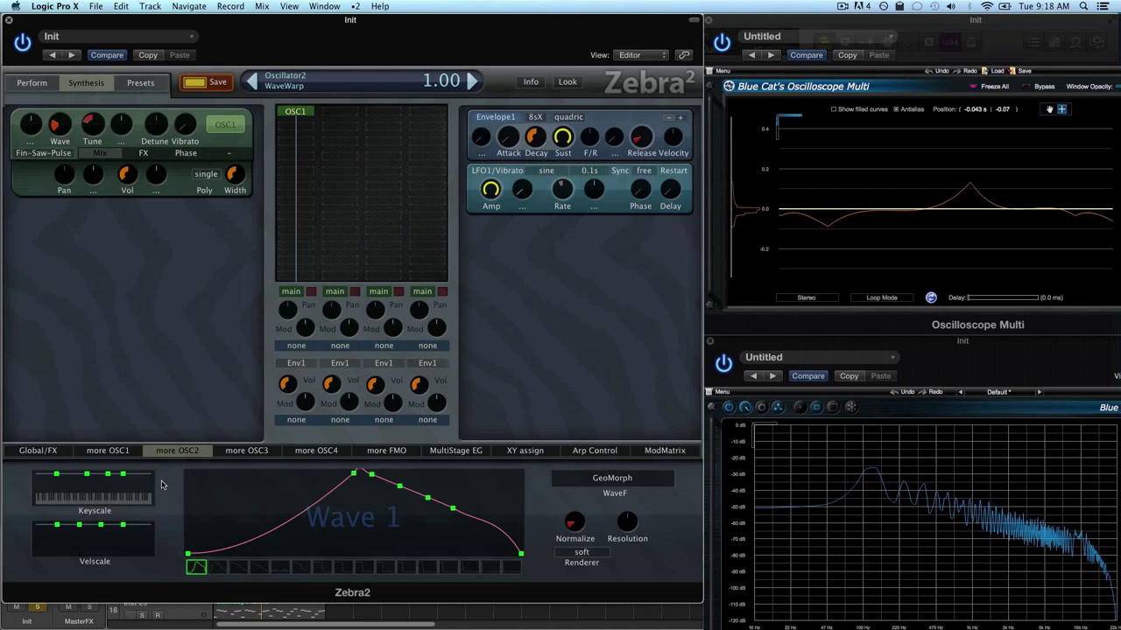
{"action": "left_click", "coordinate": [123, 451]}
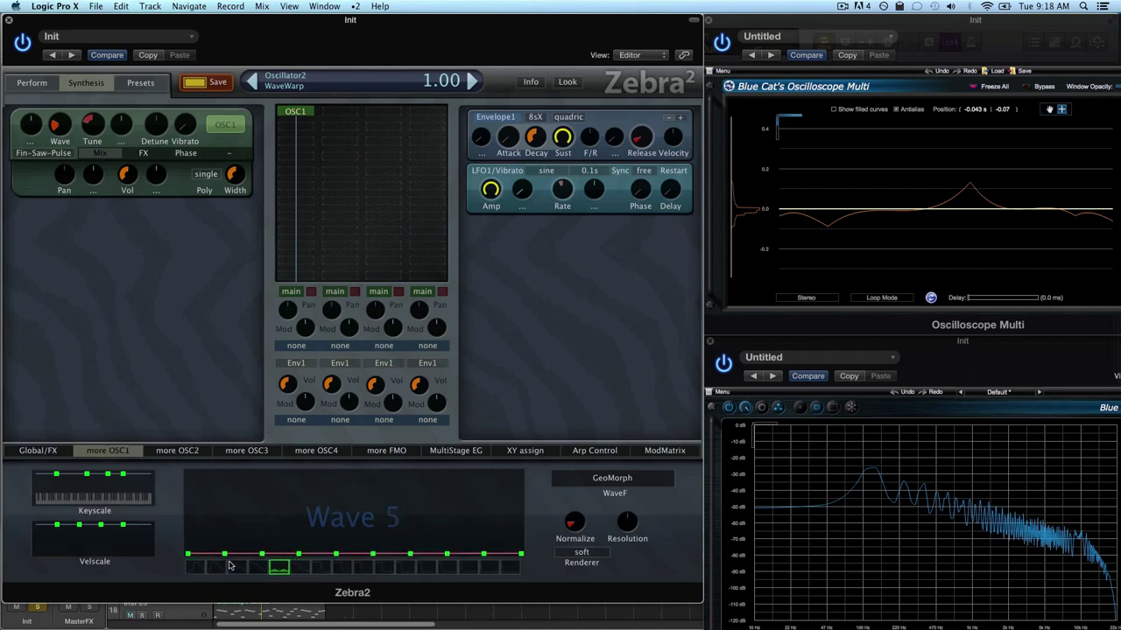
{"action": "left_click", "coordinate": [196, 568]}
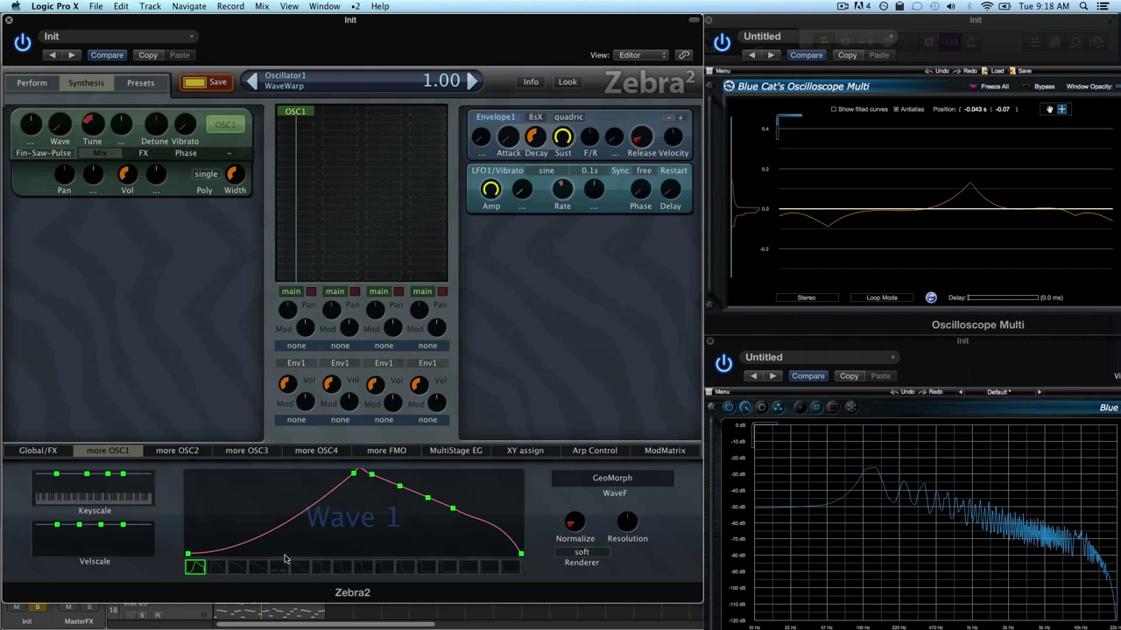
Carry OSC1's Wave 1 over onto Wave 16
{"action": "left_click", "coordinate": [214, 569]}
{"action": "left_click", "coordinate": [195, 567]}
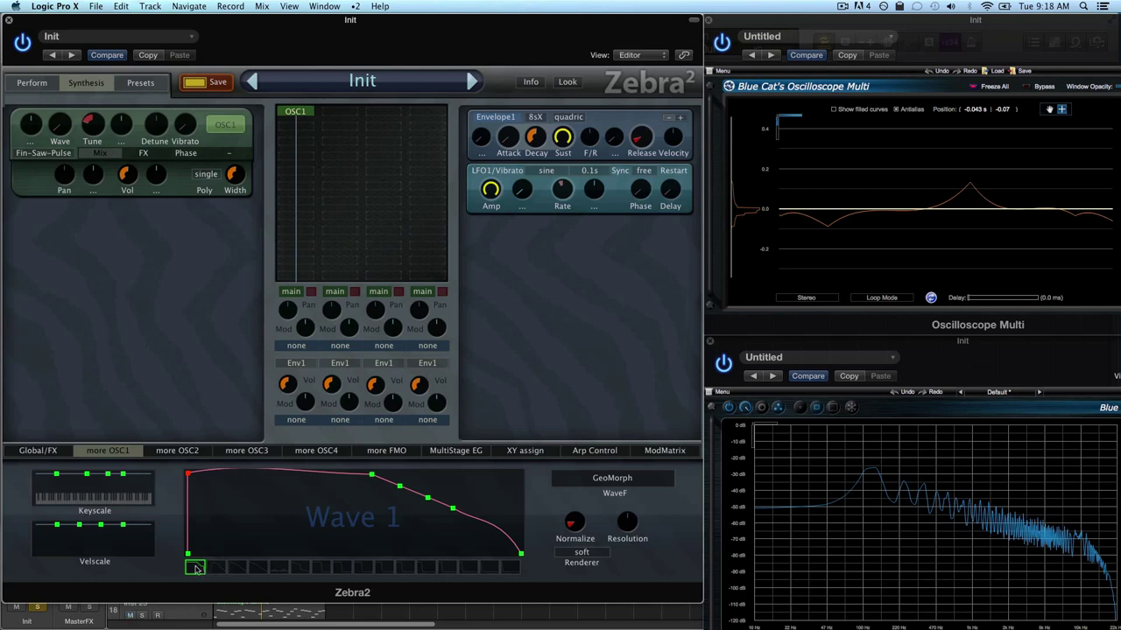
{"action": "left_click", "coordinate": [195, 567]}
{"action": "left_click_drag", "start_coordinate": [197, 569], "coordinate": [196, 571]}
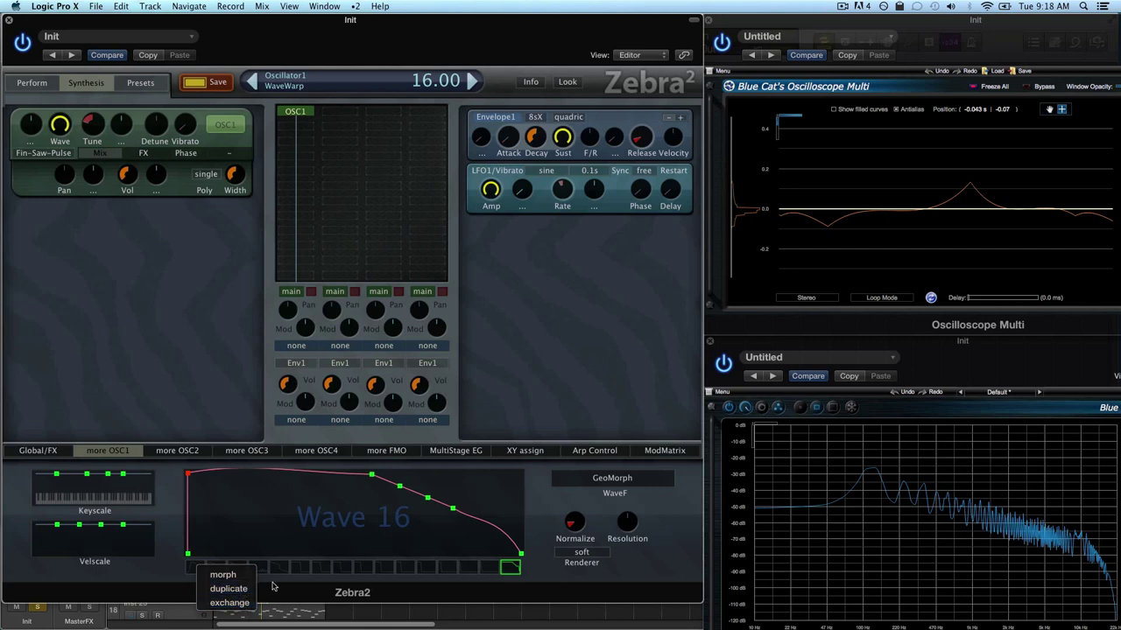
{"action": "left_click", "coordinate": [307, 552]}
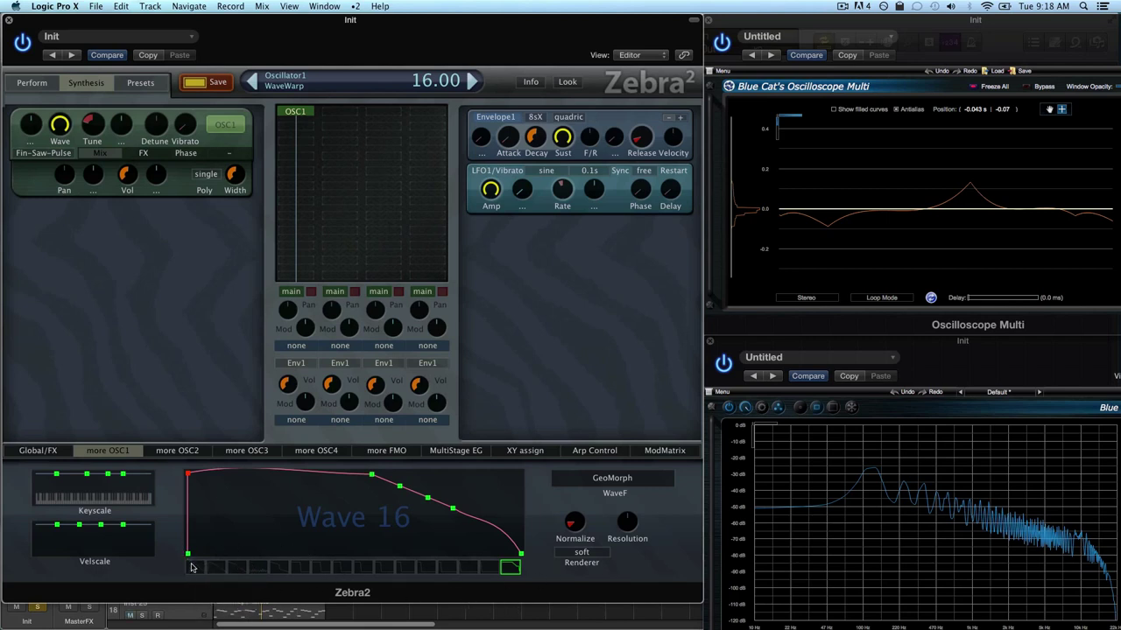
{"action": "left_click", "coordinate": [196, 569]}
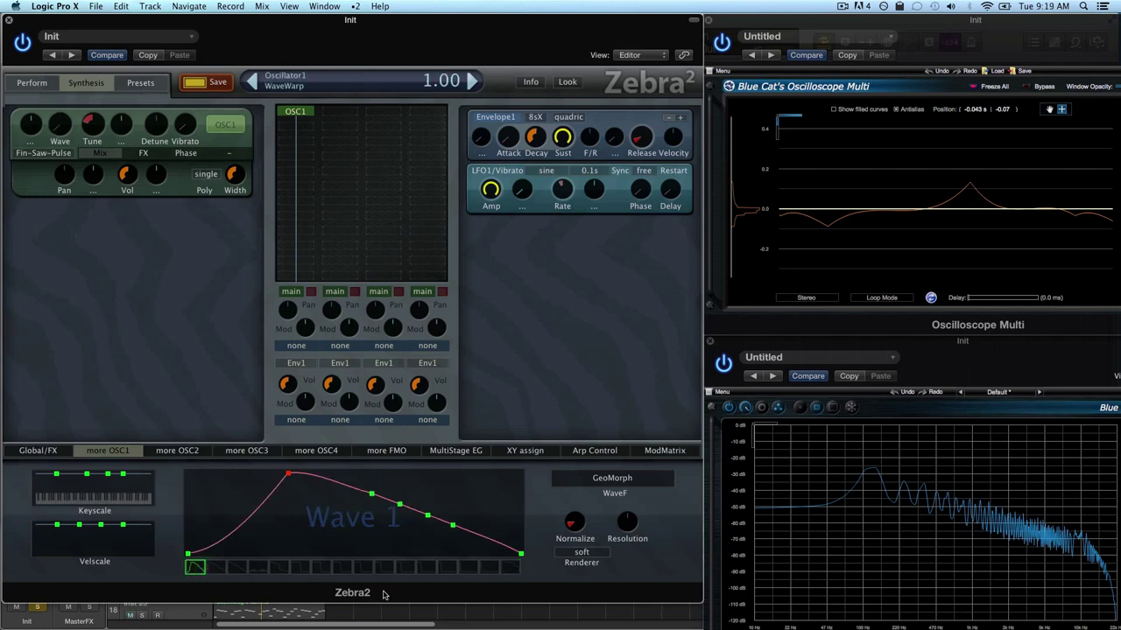
Morph the in-between slots from Wave 1 to Wave 16 and view the first new waves
{"action": "right_click", "coordinate": [509, 569]}
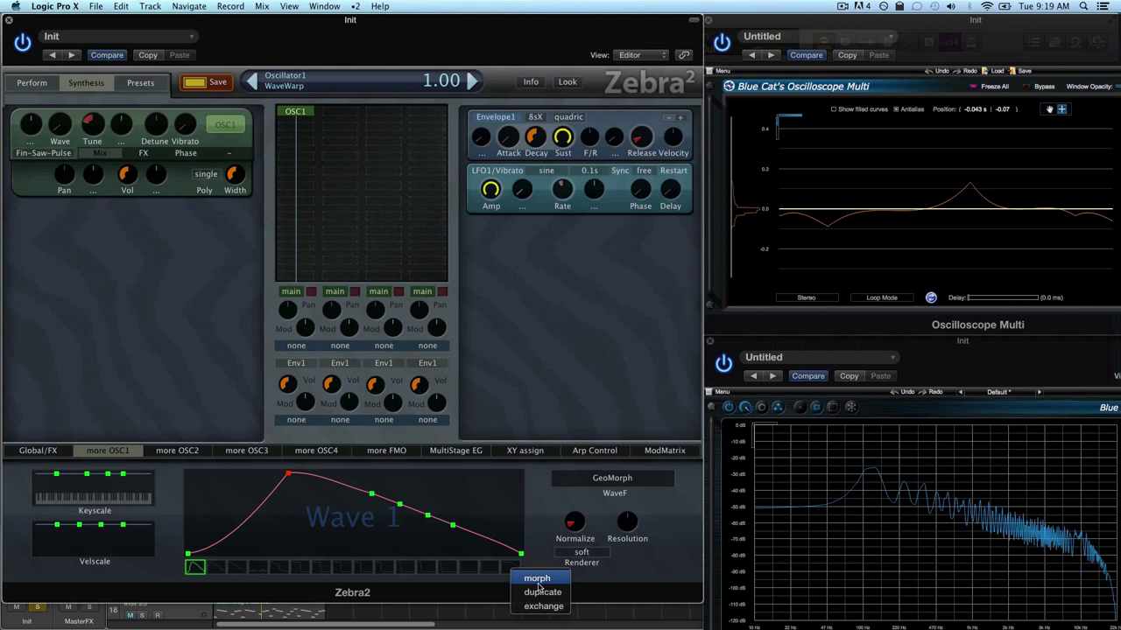
{"action": "left_click", "coordinate": [536, 579]}
{"action": "left_click", "coordinate": [216, 568]}
{"action": "left_click", "coordinate": [236, 567]}
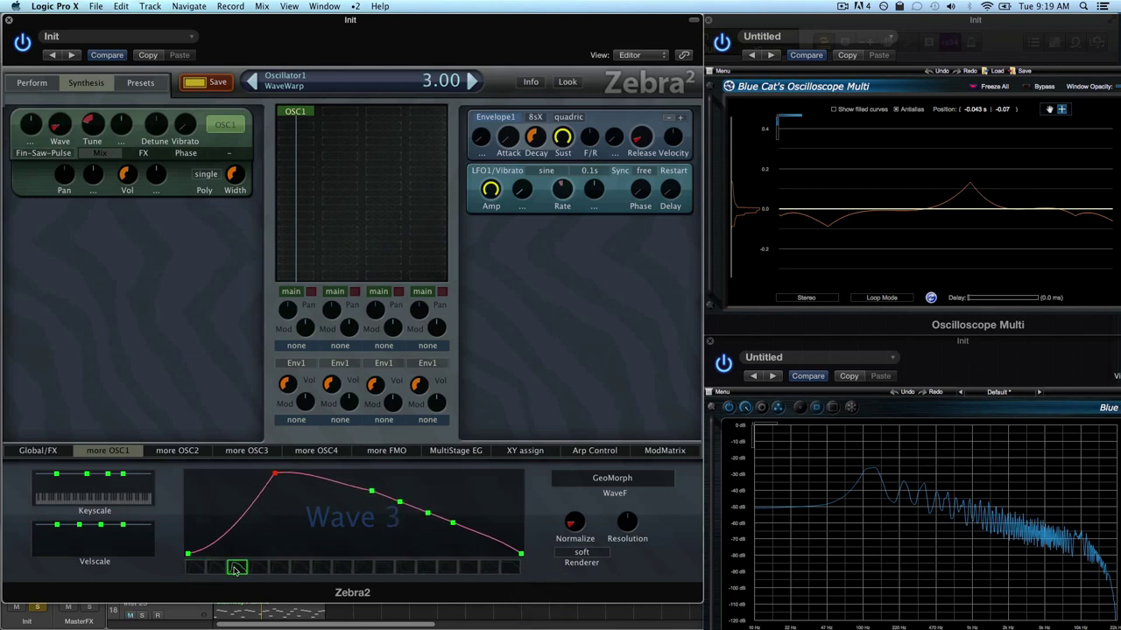
{"action": "left_click", "coordinate": [257, 567]}
{"action": "left_click", "coordinate": [278, 567]}
{"action": "left_click", "coordinate": [300, 568]}
{"action": "left_click", "coordinate": [320, 568]}
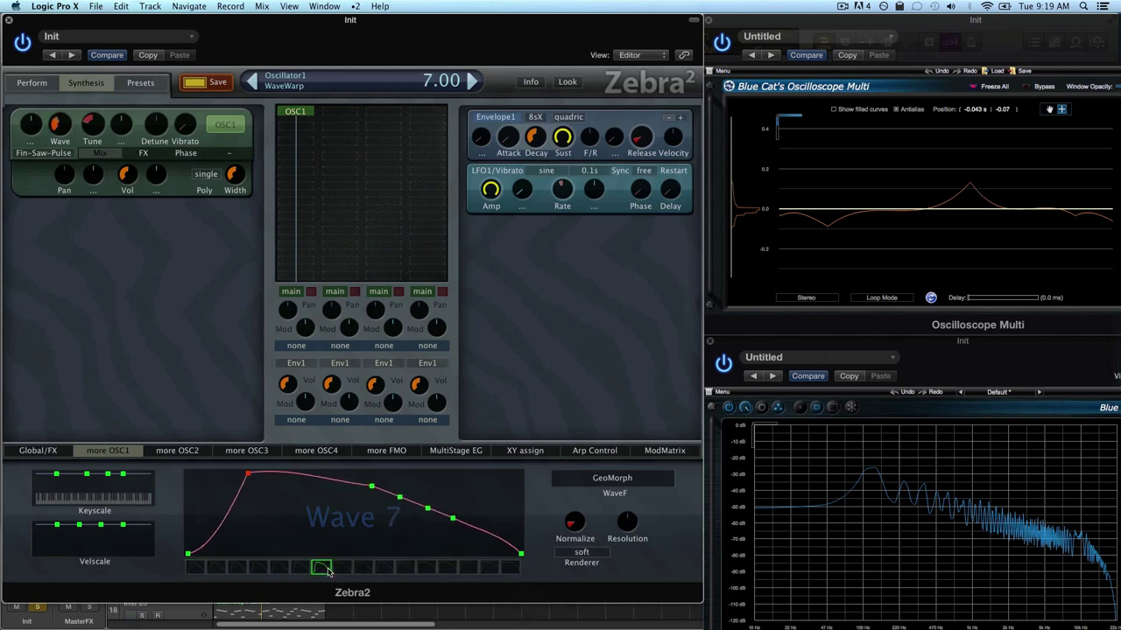
{"action": "left_click", "coordinate": [342, 568]}
Browse the remaining morphed waves up to Wave 16 and sweep the Wave knob back down
{"action": "left_click", "coordinate": [363, 567]}
{"action": "left_click", "coordinate": [383, 567]}
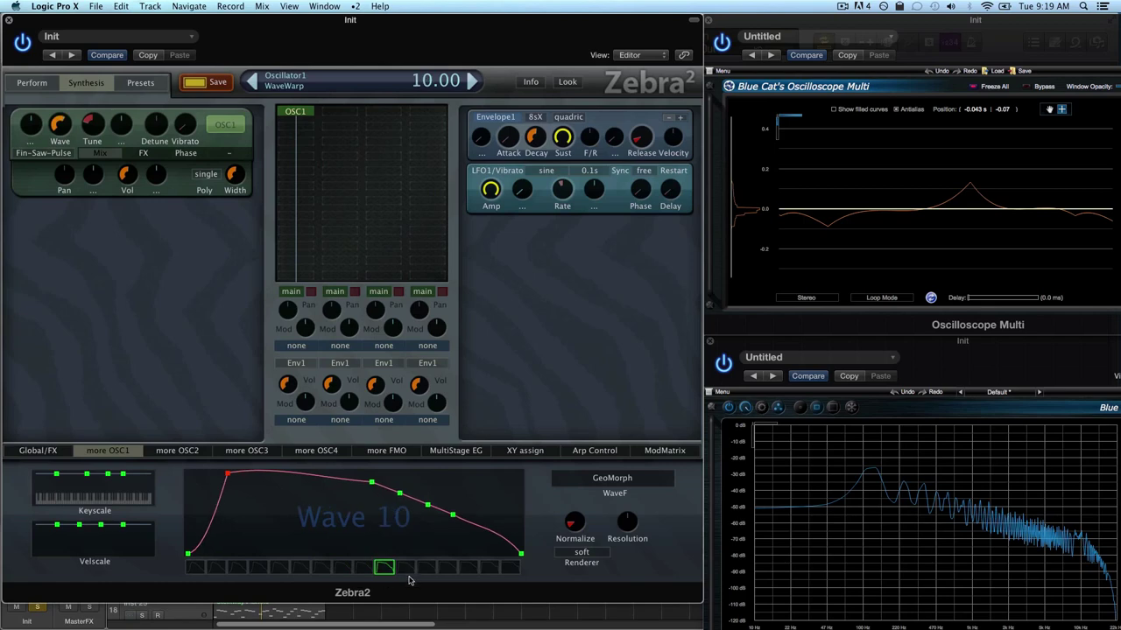
{"action": "left_click", "coordinate": [406, 567]}
{"action": "left_click", "coordinate": [427, 567]}
{"action": "left_click", "coordinate": [448, 567]}
{"action": "left_click", "coordinate": [469, 568]}
{"action": "left_click", "coordinate": [491, 567]}
{"action": "left_click", "coordinate": [511, 567]}
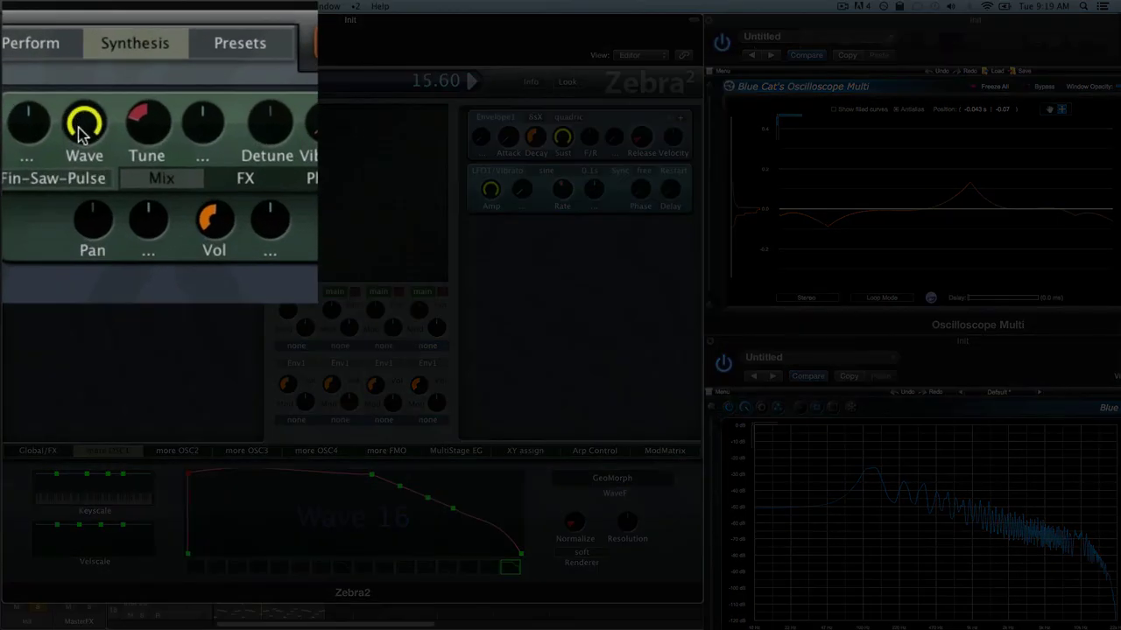
{"action": "left_click_drag", "start_coordinate": [60, 124], "coordinate": [62, 269]}
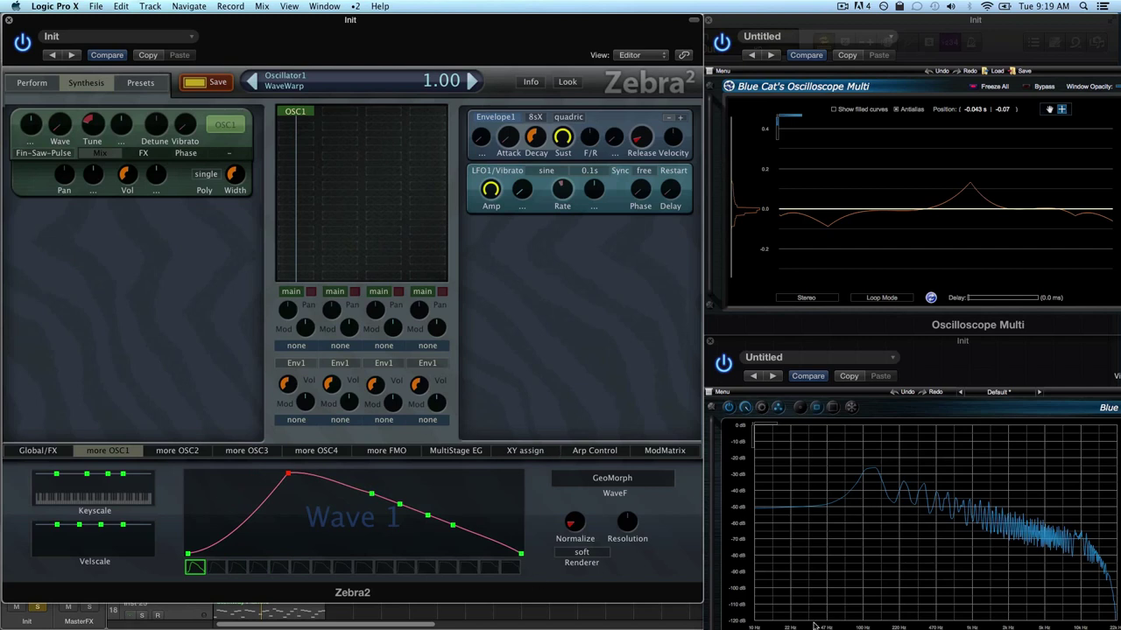
Set SpectroMorph mode and redraw Wave 1 as a flat high line dropping at its end
{"action": "left_click", "coordinate": [589, 483]}
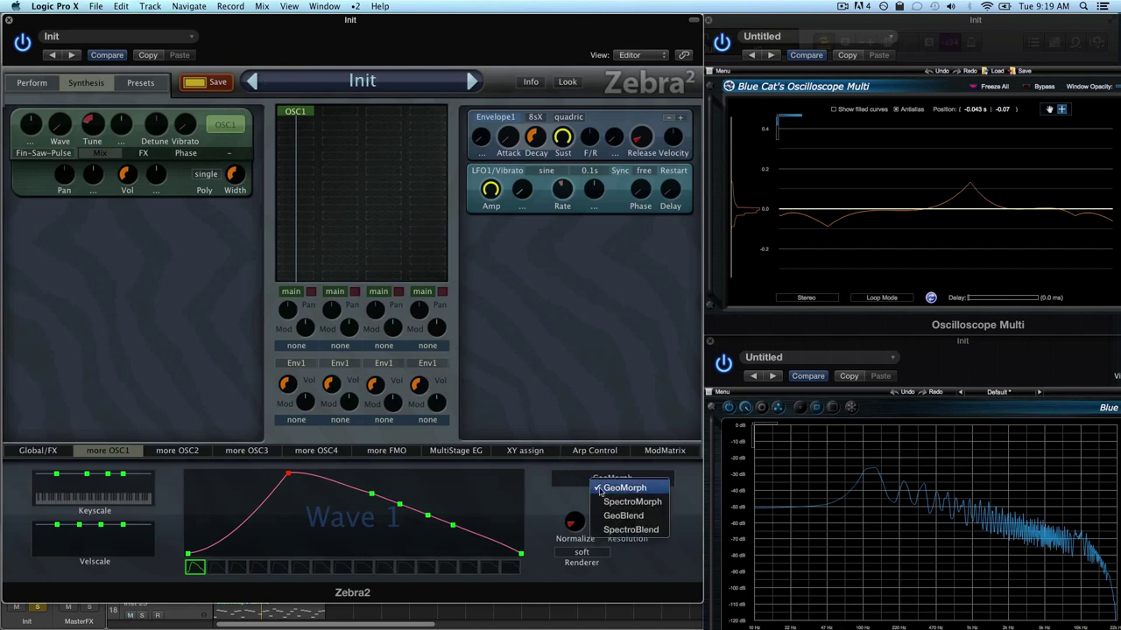
{"action": "left_click", "coordinate": [658, 504]}
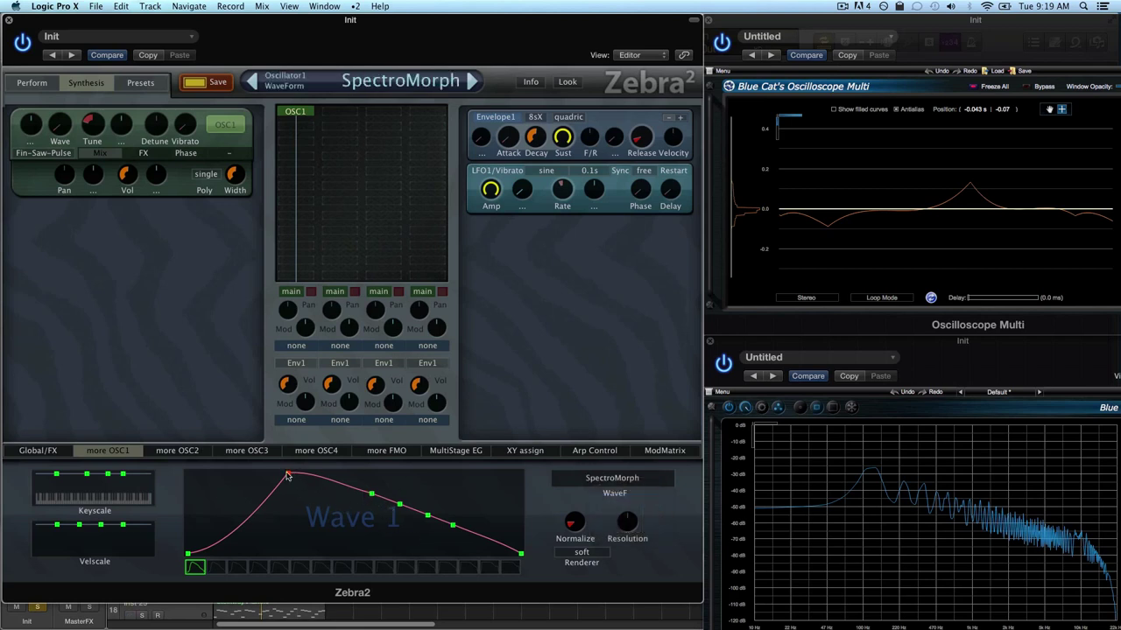
{"action": "left_click_drag", "start_coordinate": [287, 476], "coordinate": [121, 435]}
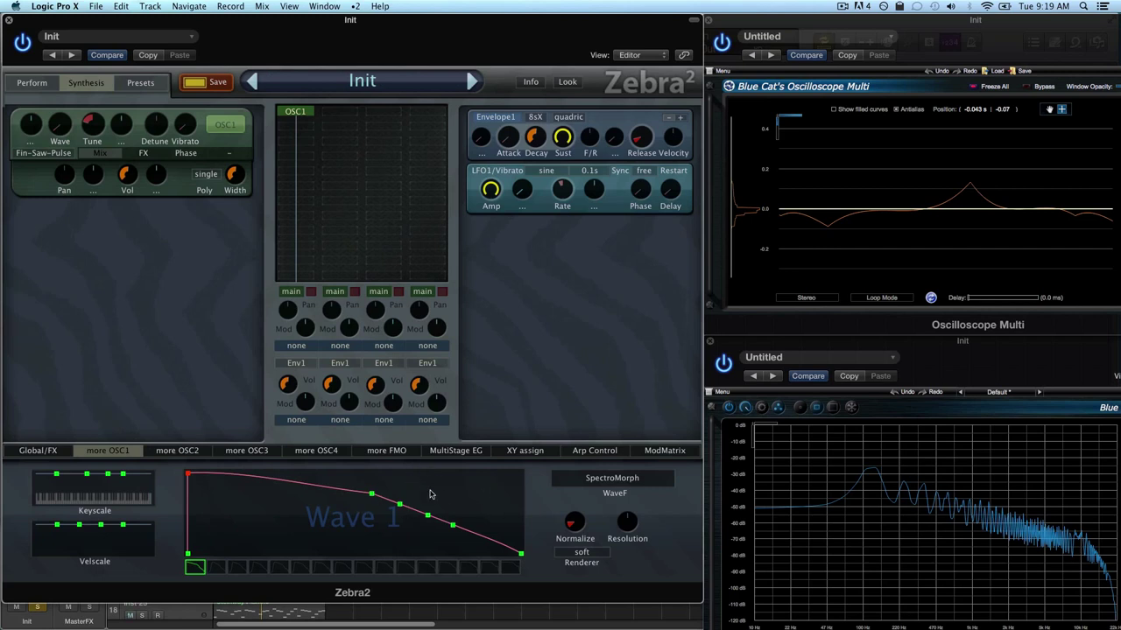
{"action": "left_click_drag", "start_coordinate": [453, 526], "coordinate": [521, 473]}
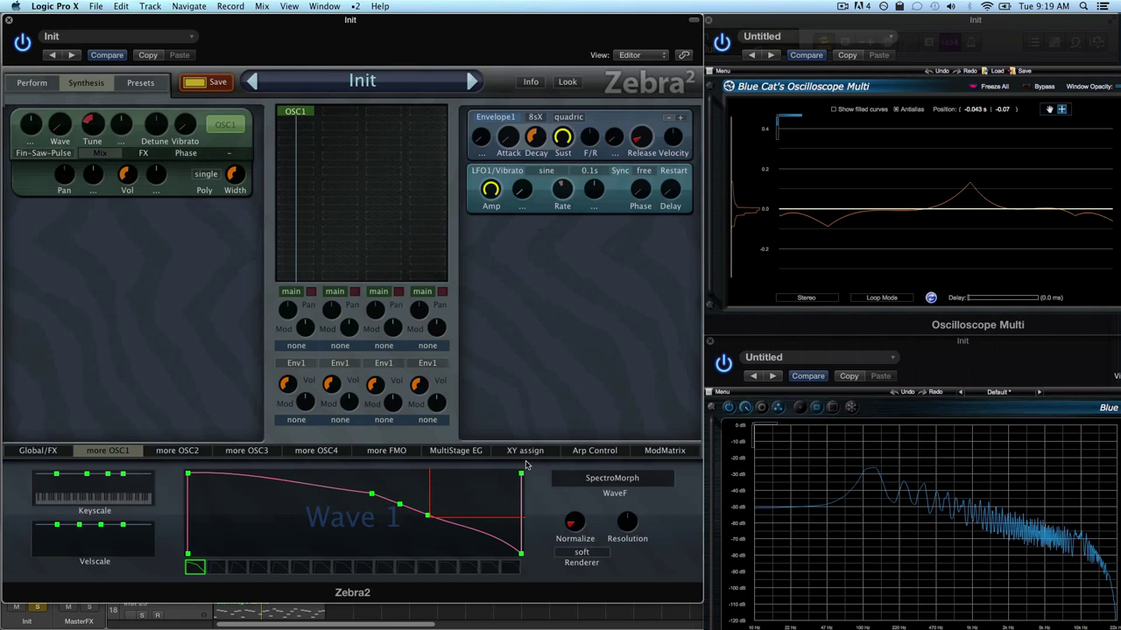
{"action": "double_click", "coordinate": [426, 517]}
{"action": "left_click_drag", "start_coordinate": [401, 503], "coordinate": [387, 497]}
{"action": "double_click", "coordinate": [372, 494]}
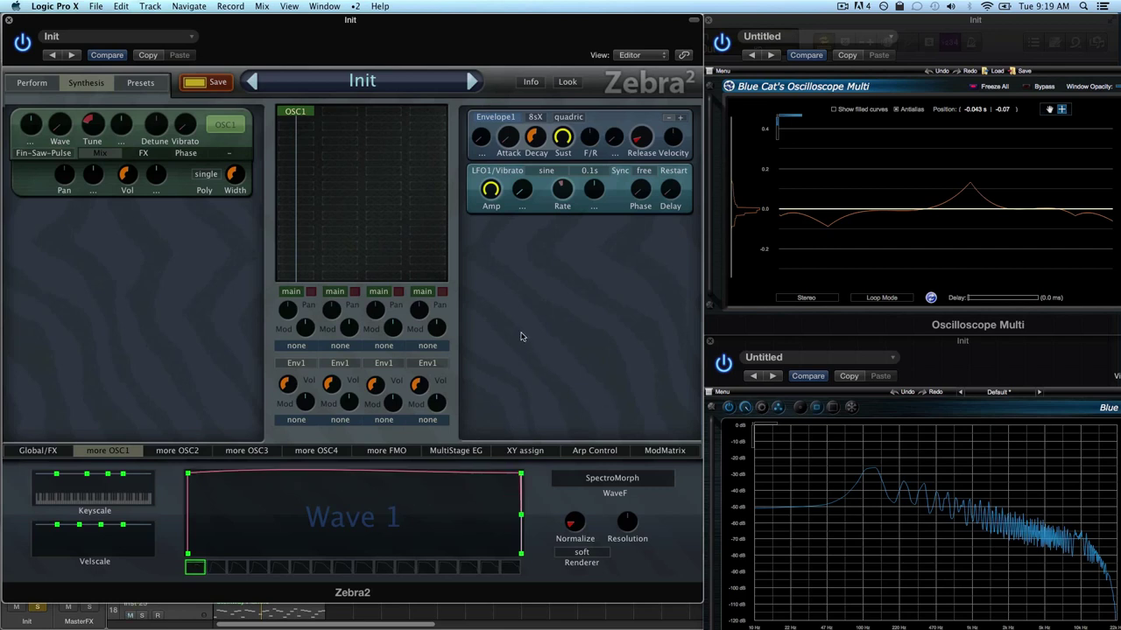
{"action": "left_click_drag", "start_coordinate": [521, 514], "coordinate": [514, 471]}
{"action": "left_click", "coordinate": [521, 556]}
{"action": "left_click", "coordinate": [520, 474]}
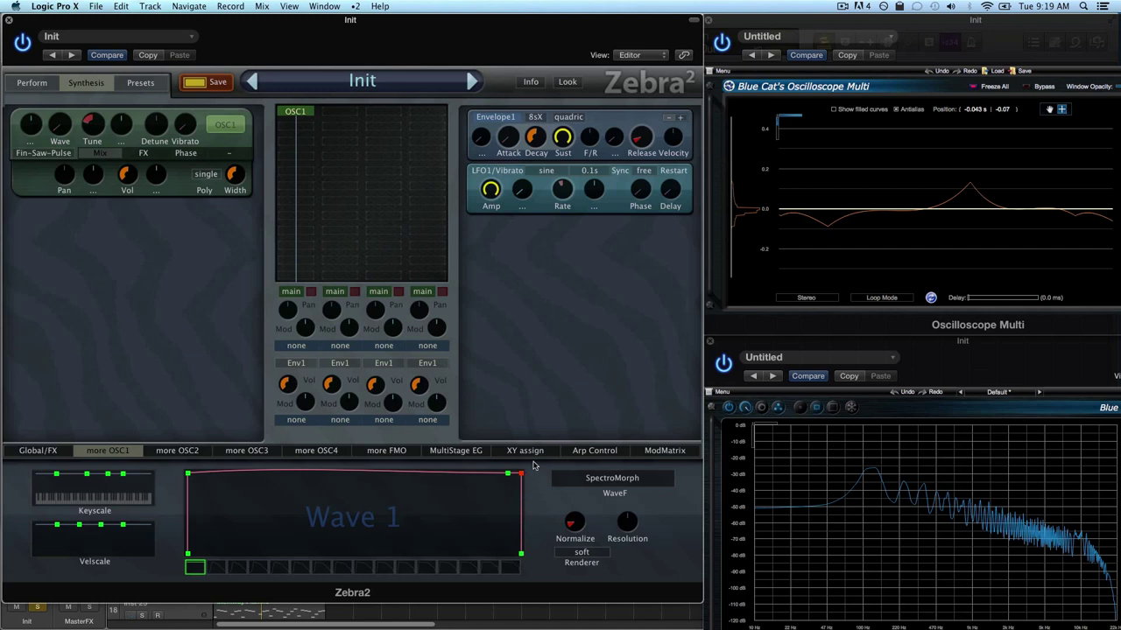
{"action": "right_click", "coordinate": [268, 492]}
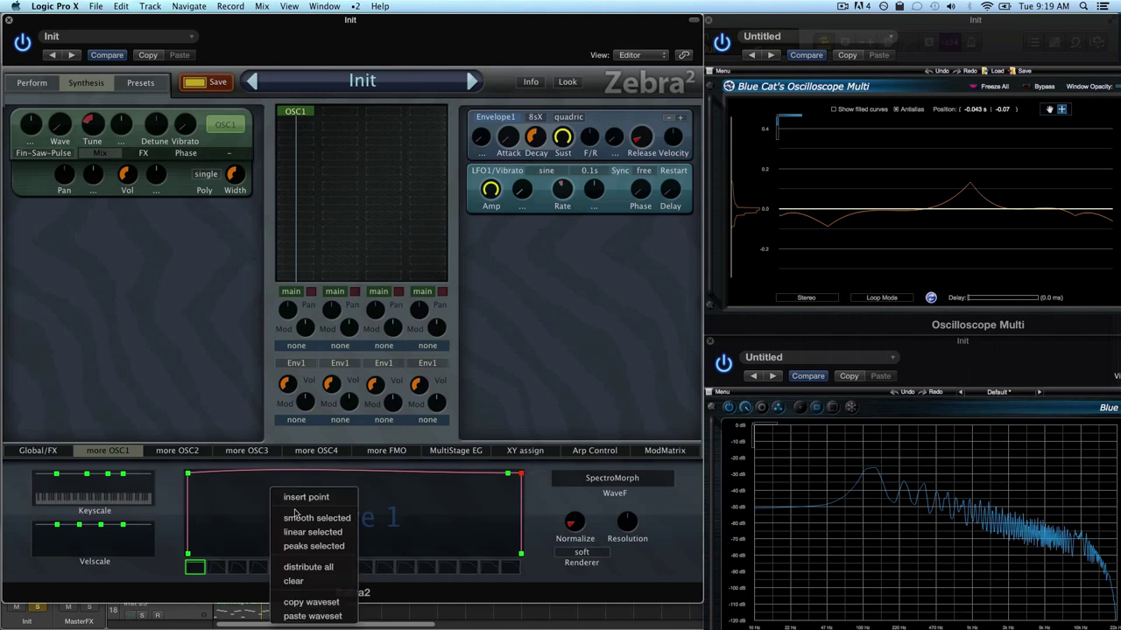
{"action": "left_click", "coordinate": [398, 552]}
{"action": "left_click_drag", "start_coordinate": [245, 543], "coordinate": [183, 470]}
{"action": "right_click", "coordinate": [248, 523]}
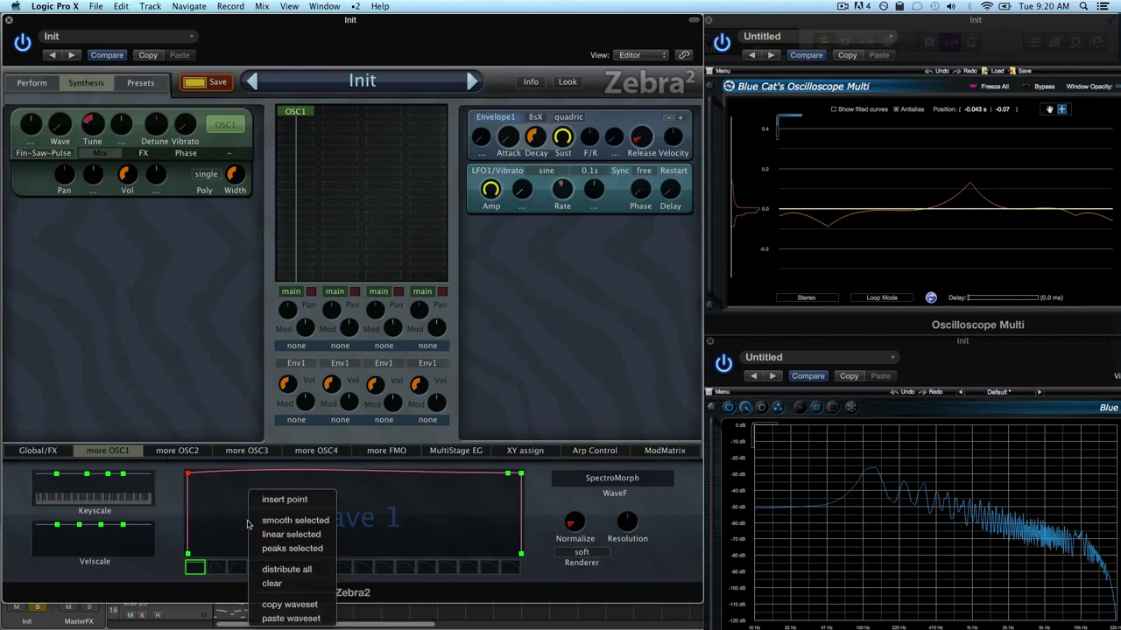
{"action": "left_click", "coordinate": [312, 542]}
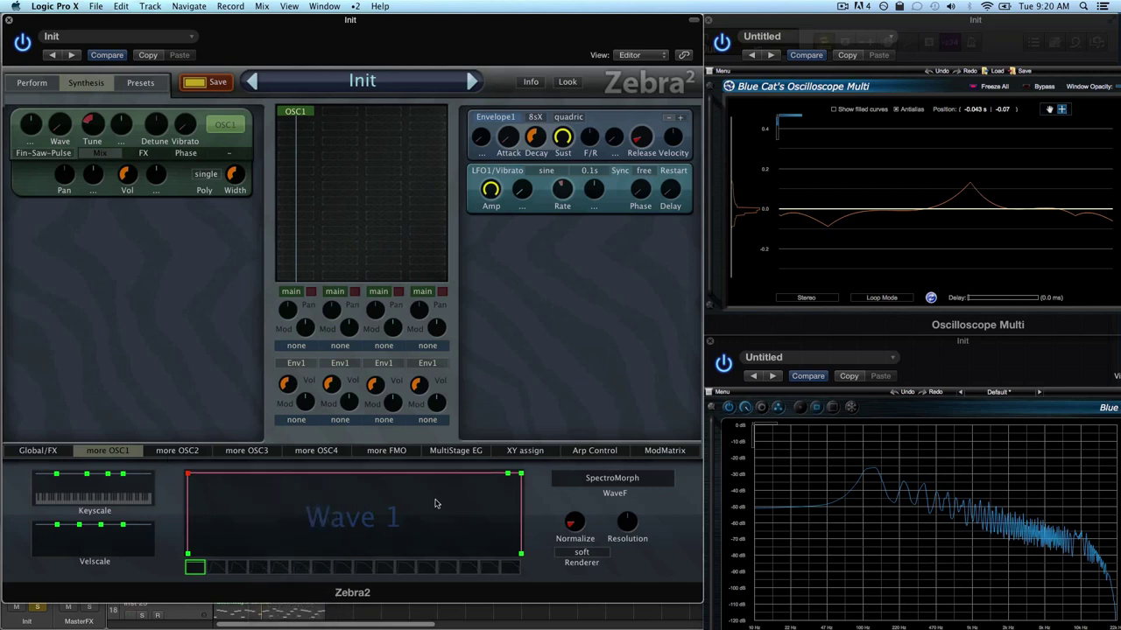
{"action": "right_click", "coordinate": [444, 523]}
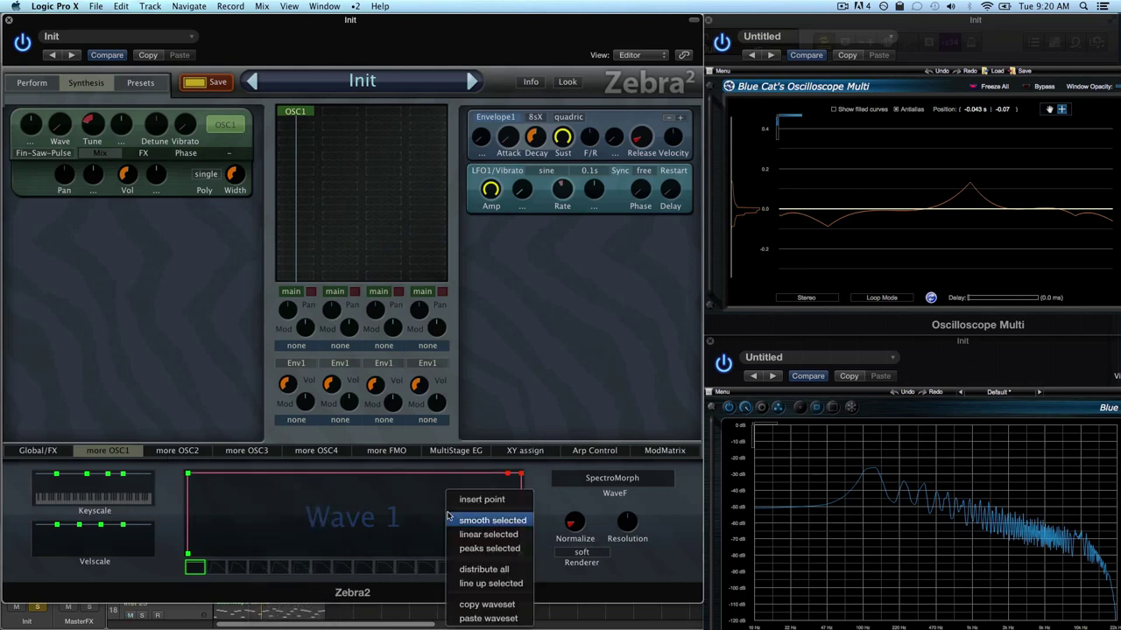
{"action": "left_click", "coordinate": [502, 535]}
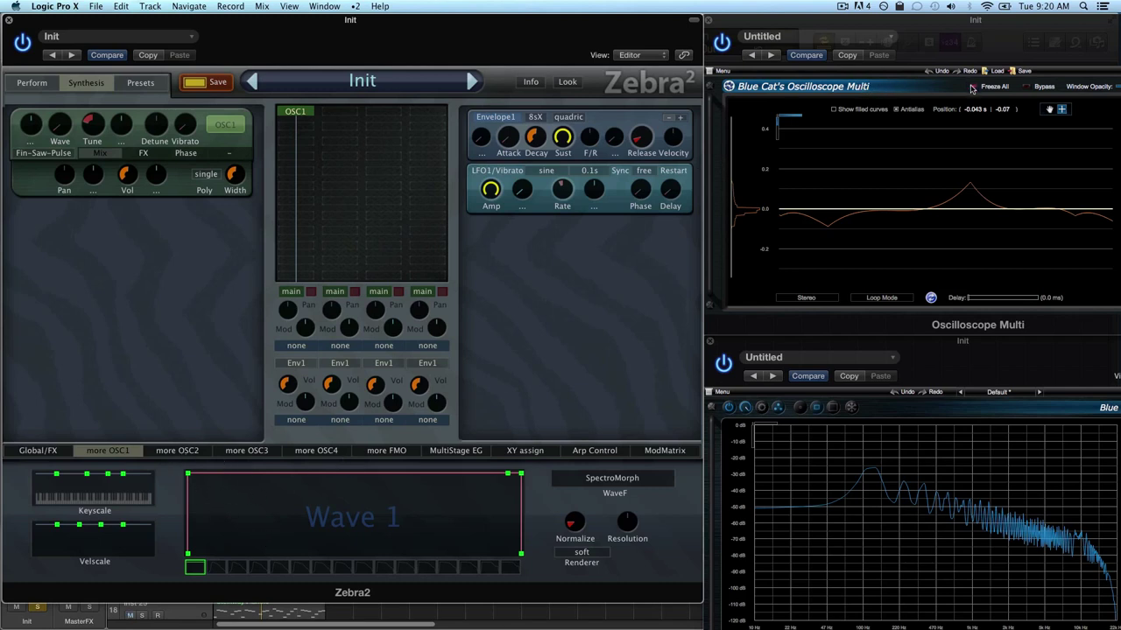
Lower Wave 1's right end to mid-height so it slopes down, then freeze the oscilloscope
{"action": "left_click", "coordinate": [973, 90]}
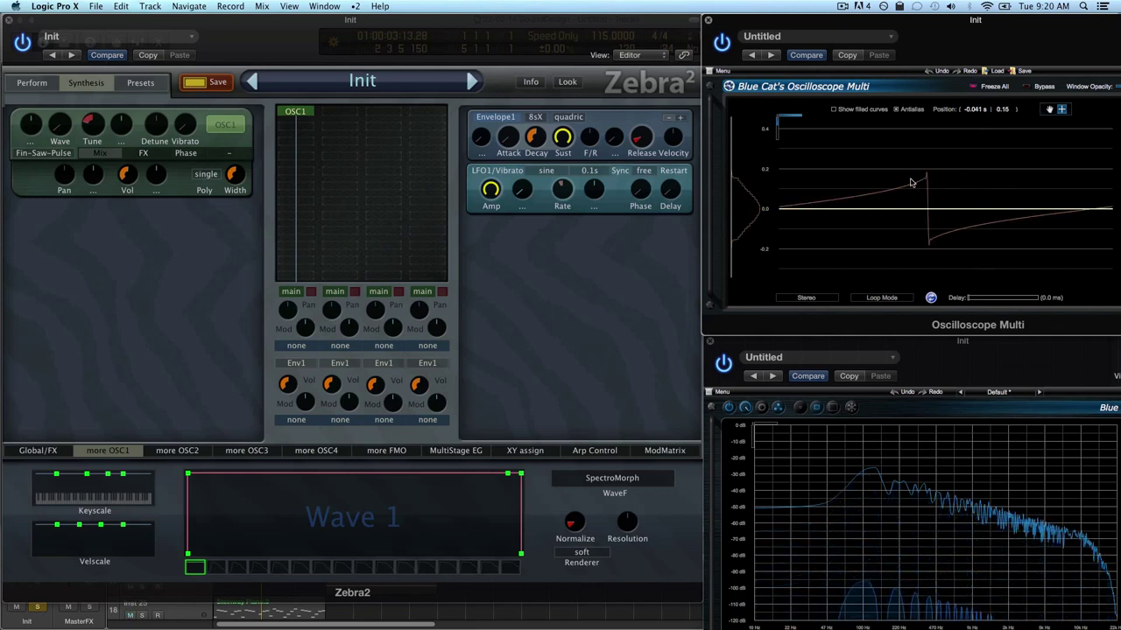
{"action": "left_click", "coordinate": [523, 479]}
{"action": "left_click_drag", "start_coordinate": [522, 479], "coordinate": [525, 490]}
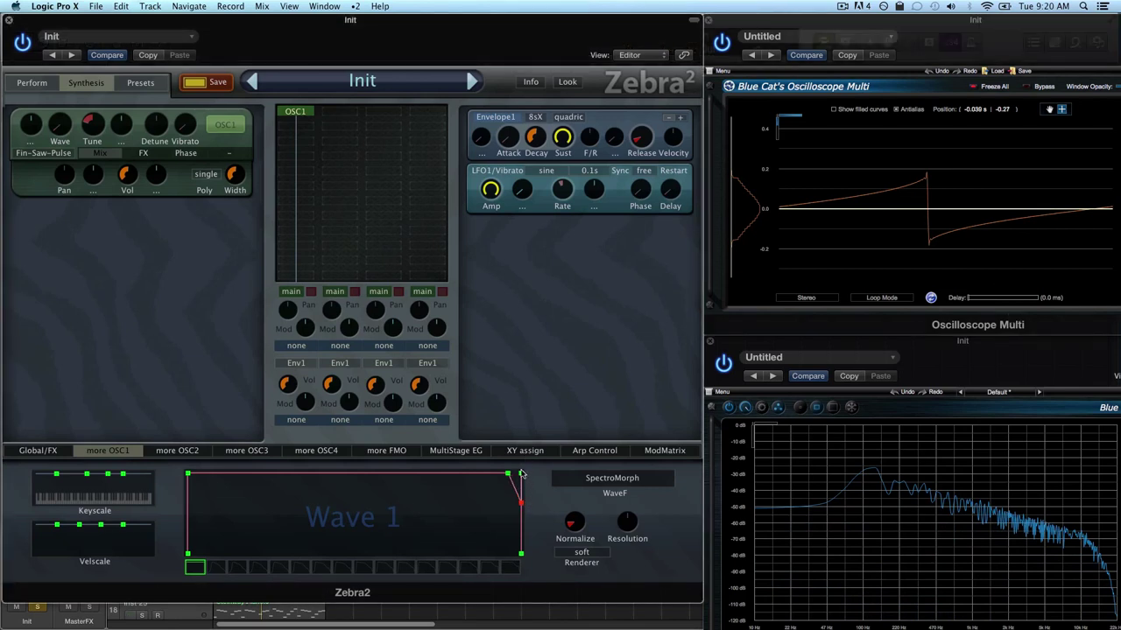
{"action": "left_click", "coordinate": [521, 474]}
{"action": "left_click_drag", "start_coordinate": [520, 479], "coordinate": [532, 506]}
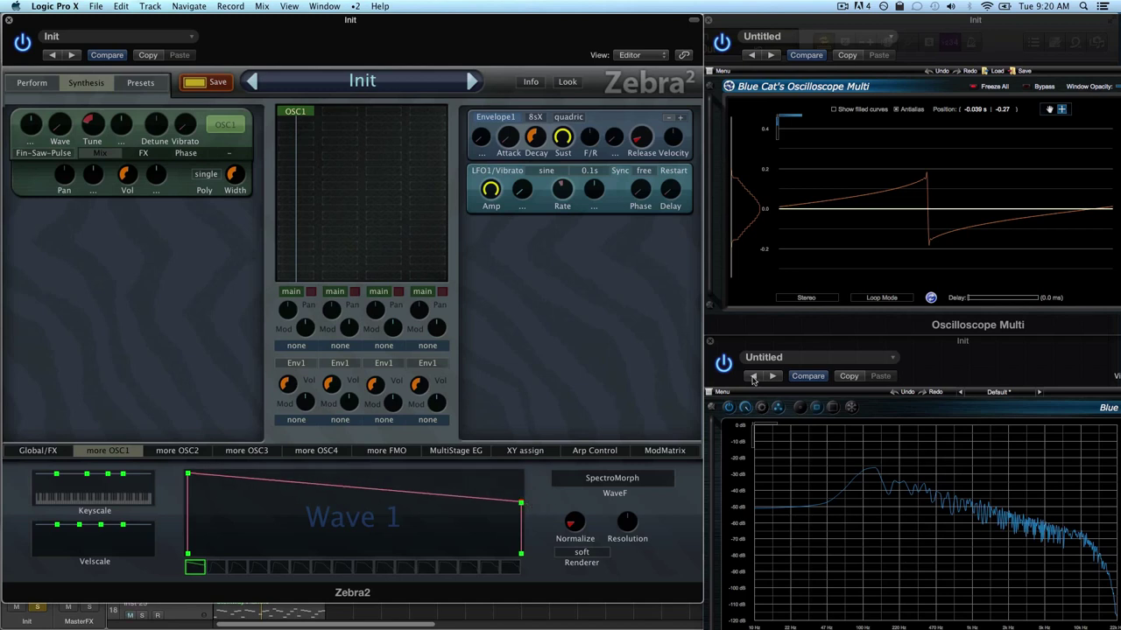
{"action": "left_click", "coordinate": [973, 88]}
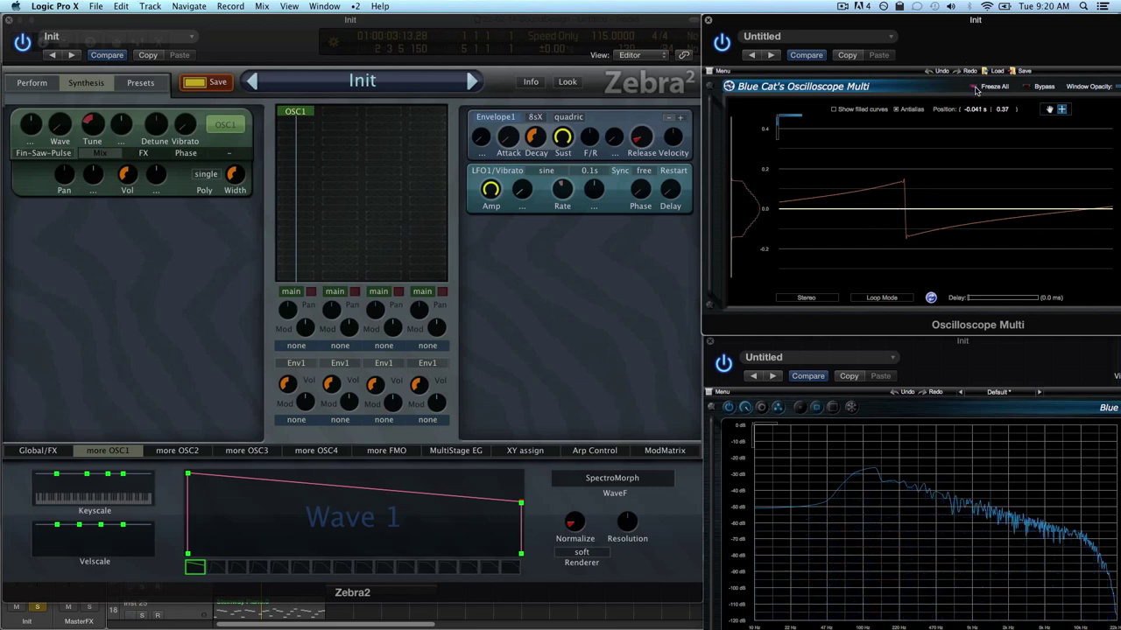
Turn off Freeze All, check the morph mode list unchanged, and open the Oscillator1 preset browser
{"action": "left_click", "coordinate": [976, 90]}
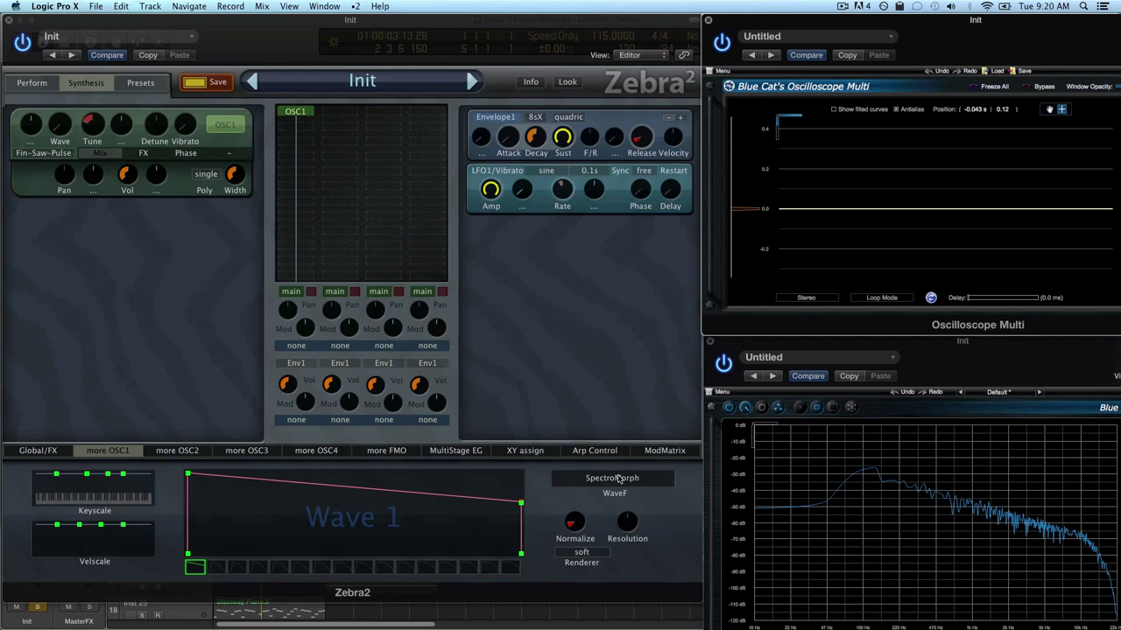
{"action": "left_click", "coordinate": [624, 479]}
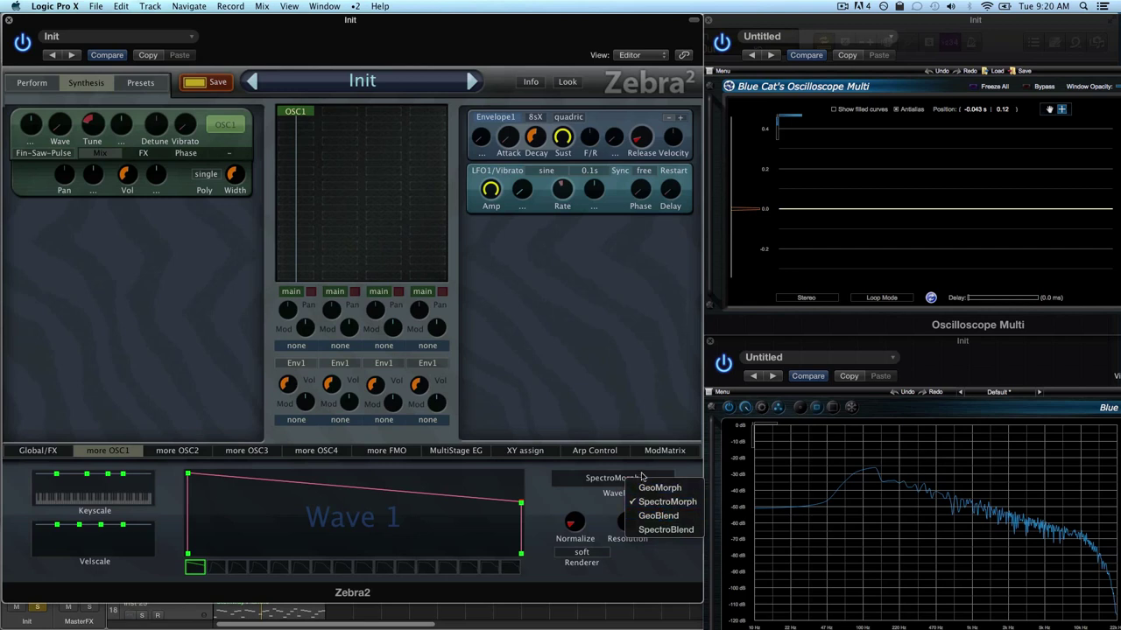
{"action": "left_click", "coordinate": [610, 465]}
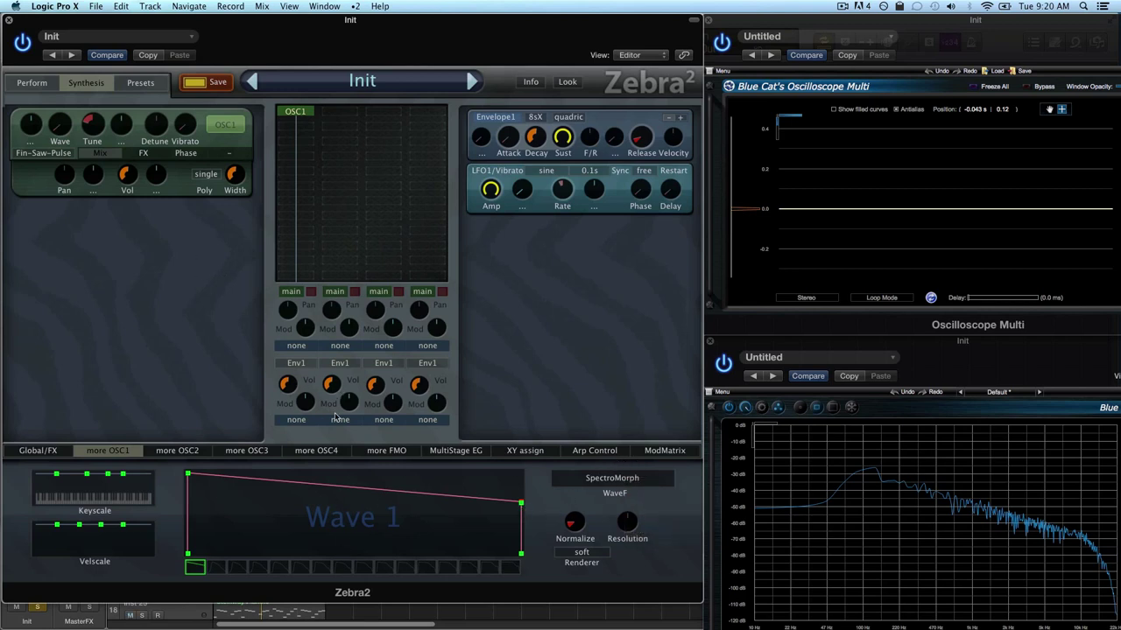
{"action": "left_click", "coordinate": [63, 154]}
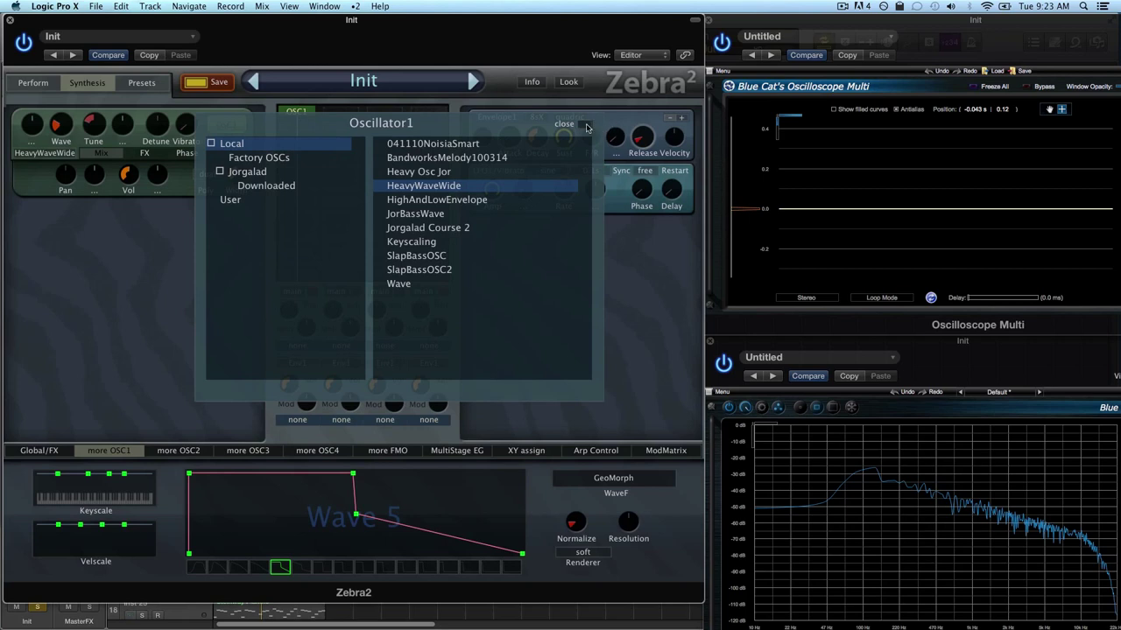
Load the JorBassWave preset into oscillator 1, view wave slots 14 and 13, and keep GeoBlend mode
{"action": "left_click", "coordinate": [477, 214]}
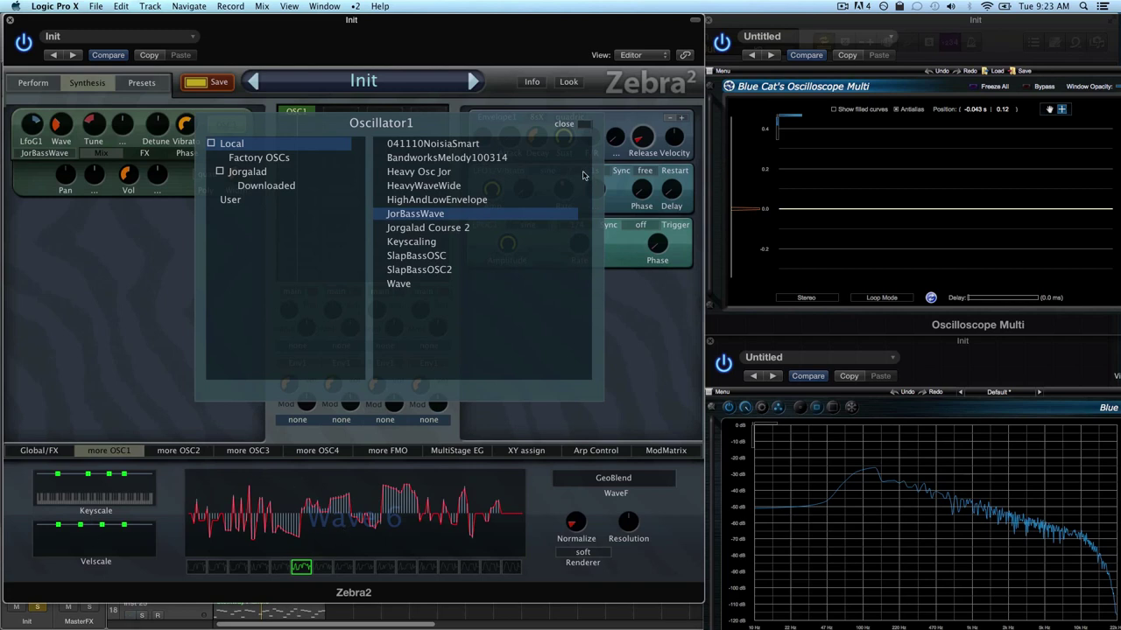
{"action": "left_click", "coordinate": [586, 126]}
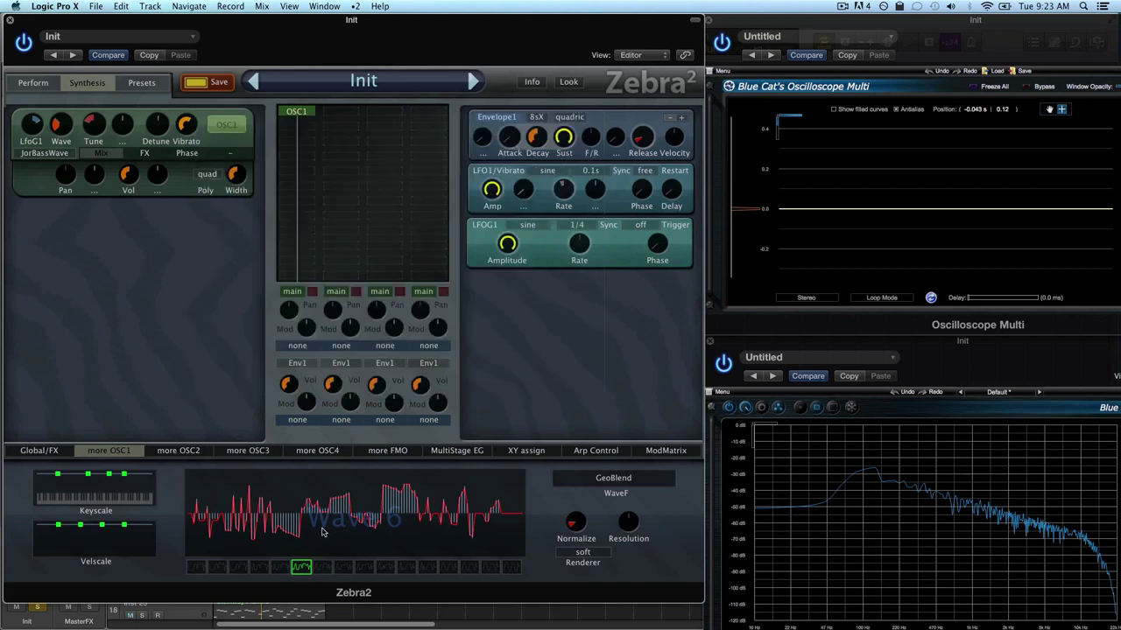
{"action": "left_click", "coordinate": [466, 567]}
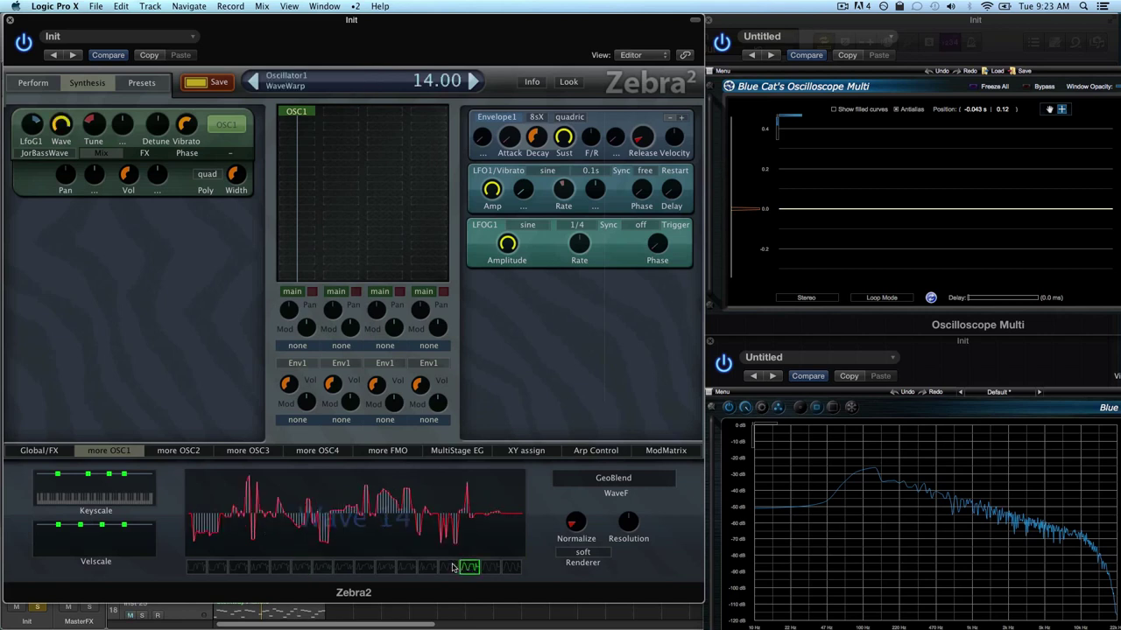
{"action": "left_click", "coordinate": [449, 568]}
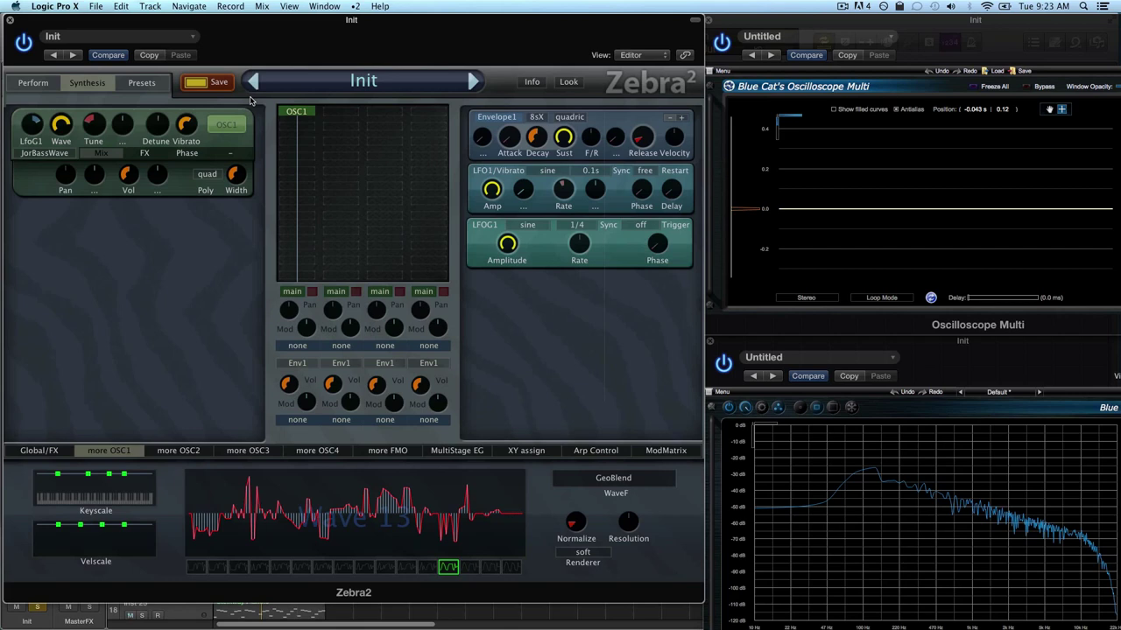
{"action": "left_click", "coordinate": [648, 484]}
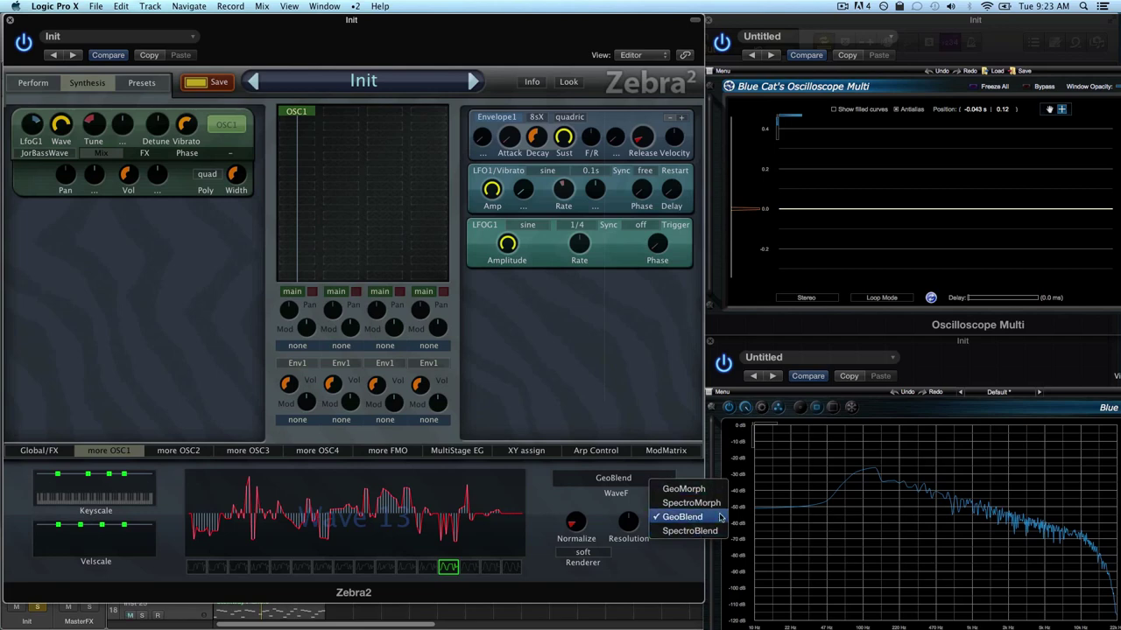
{"action": "left_click", "coordinate": [558, 478]}
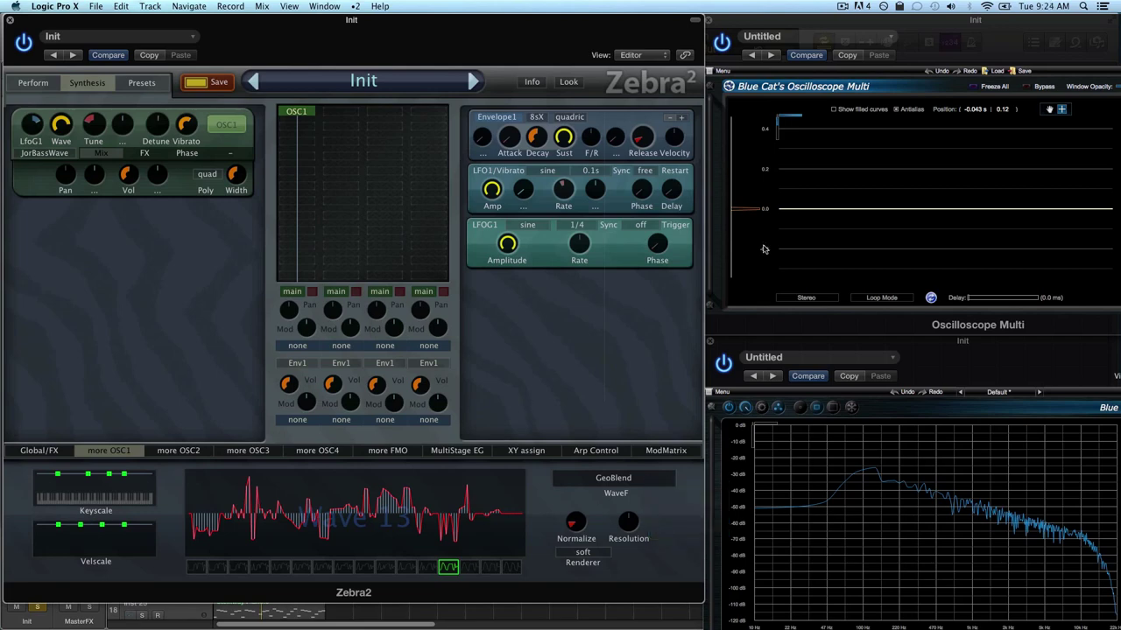